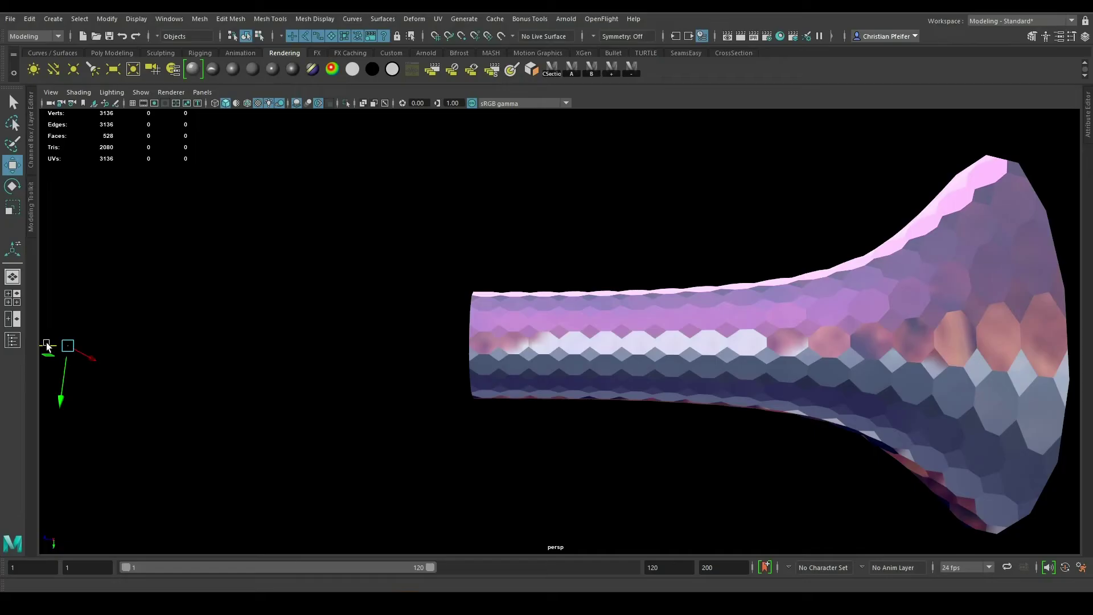
Step: Slide the MASH falloff along X so the vase end dissolves into hexagonal holes
{"action": "mouse_move", "coordinate": [48, 350]}
{"action": "left_mouse_down"}
{"action": "mouse_move", "coordinate": [670, 391]}
{"action": "mouse_move", "coordinate": [723, 541]}
{"action": "left_mouse_up"}
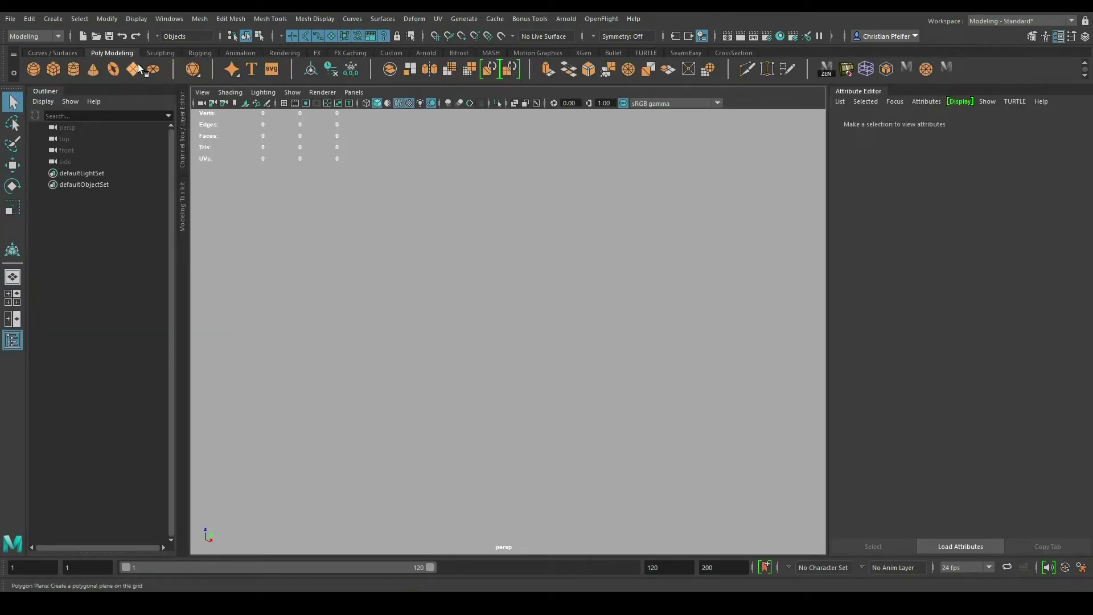
Step: Create a scaled-up polygon plane with 10 by 10 width and height subdivisions
{"action": "left_click", "coordinate": [135, 67]}
{"action": "key", "text": "r"}
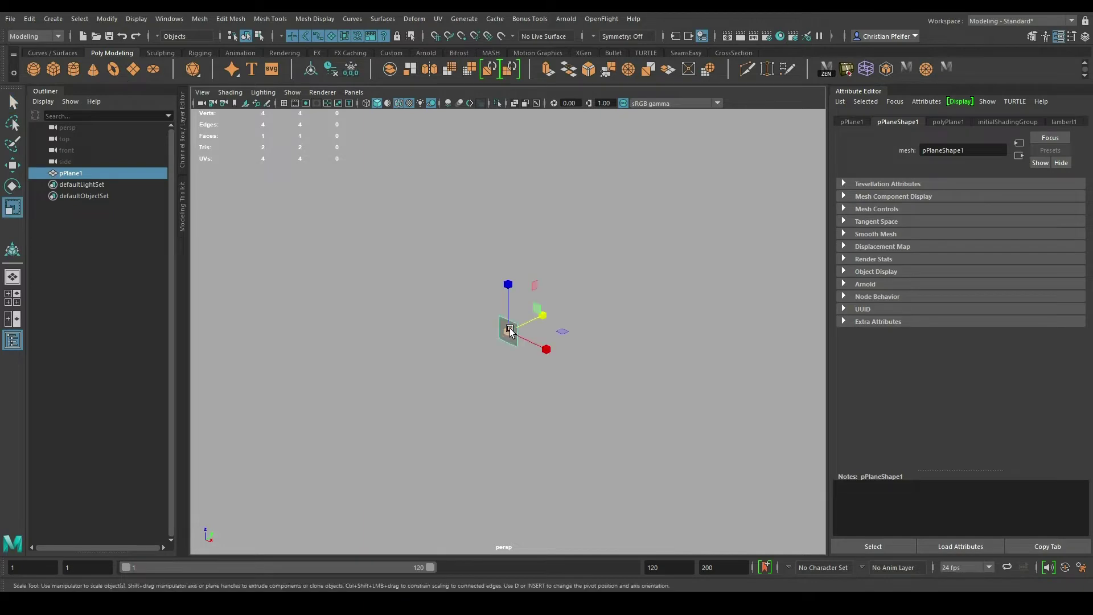
{"action": "left_click_drag", "start_coordinate": [509, 330], "coordinate": [768, 181]}
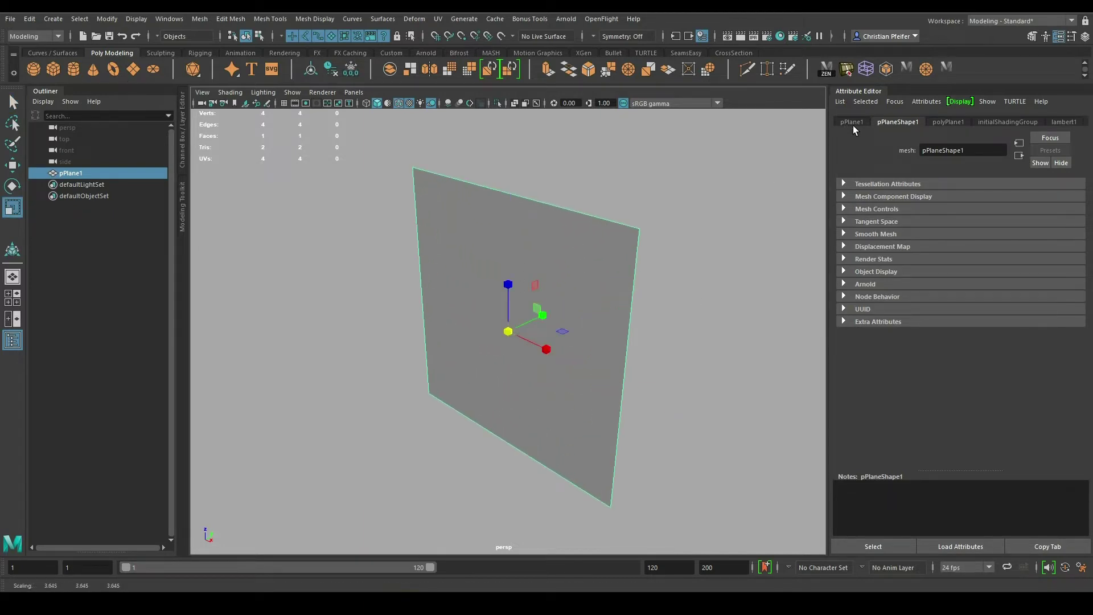
{"action": "left_click", "coordinate": [947, 122]}
{"action": "left_click_drag", "start_coordinate": [967, 222], "coordinate": [983, 221]}
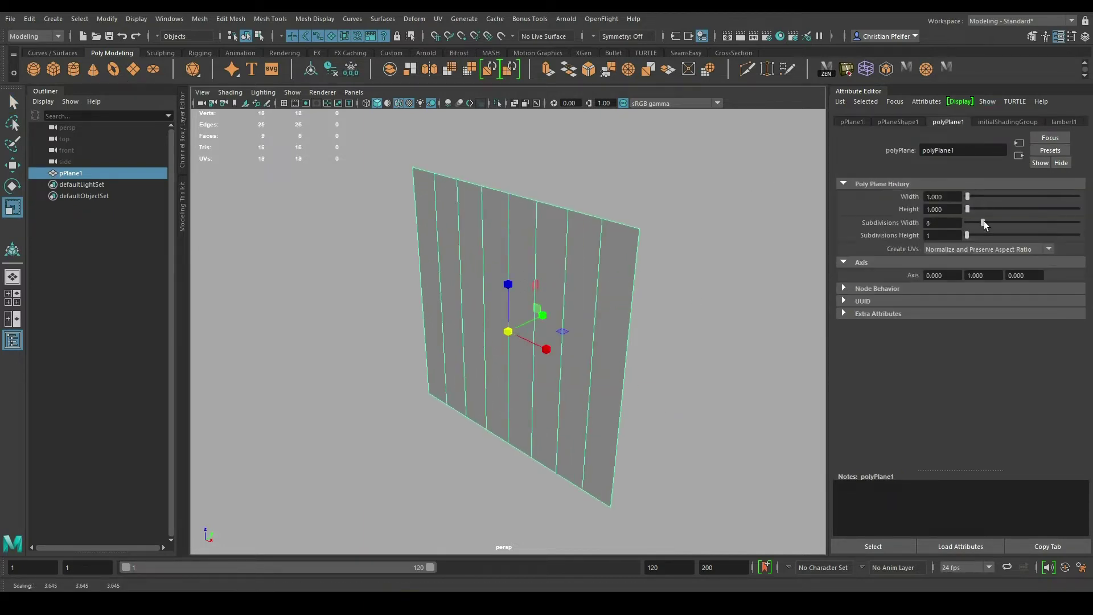
{"action": "left_click", "coordinate": [924, 222]}
{"action": "left_click", "coordinate": [939, 235]}
{"action": "type", "text": "0"}
{"action": "key", "text": "Return"}
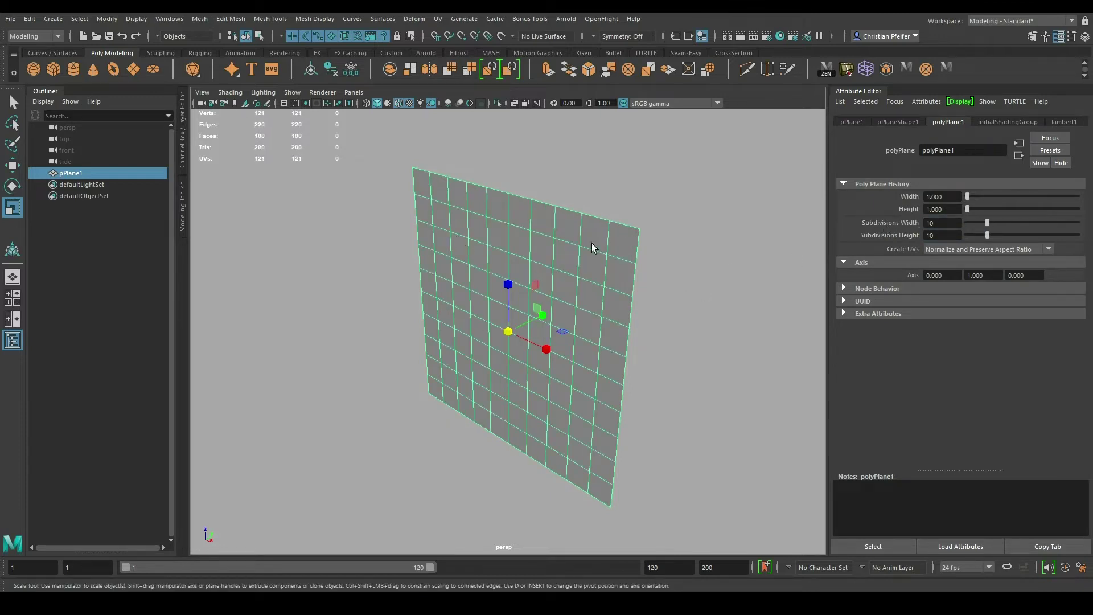
Step: Marquee-select all of the plane's vertices in vertex mode
{"action": "left_click_drag", "start_coordinate": [592, 244], "coordinate": [551, 230], "text": "alt"}
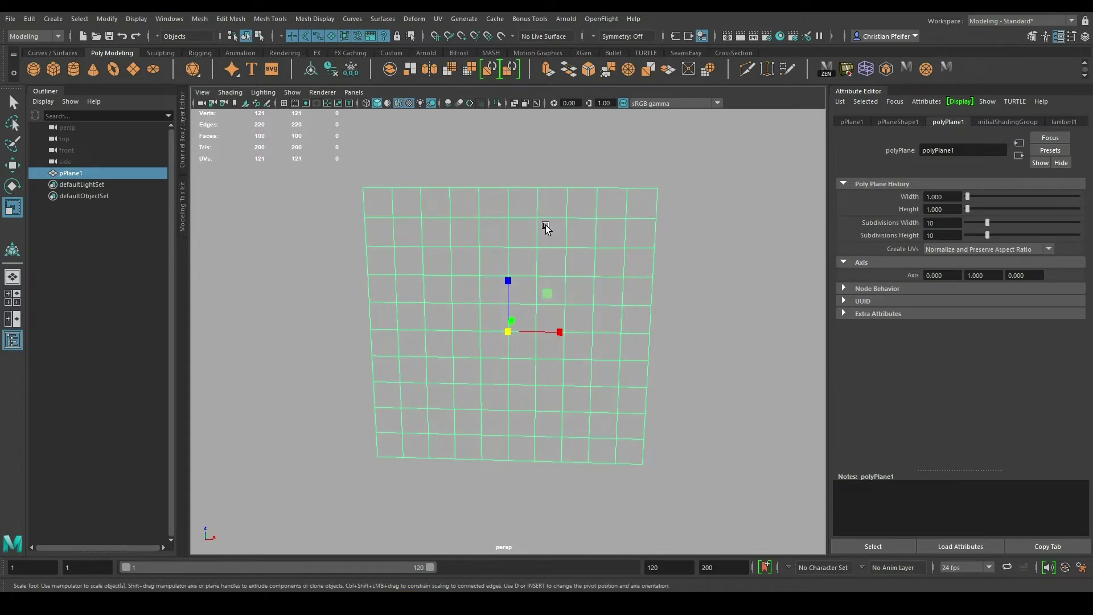
{"action": "key", "text": "F8"}
{"action": "mouse_move", "coordinate": [338, 165]}
{"action": "left_mouse_down"}
{"action": "mouse_move", "coordinate": [700, 417]}
{"action": "mouse_move", "coordinate": [730, 522]}
{"action": "left_mouse_up"}
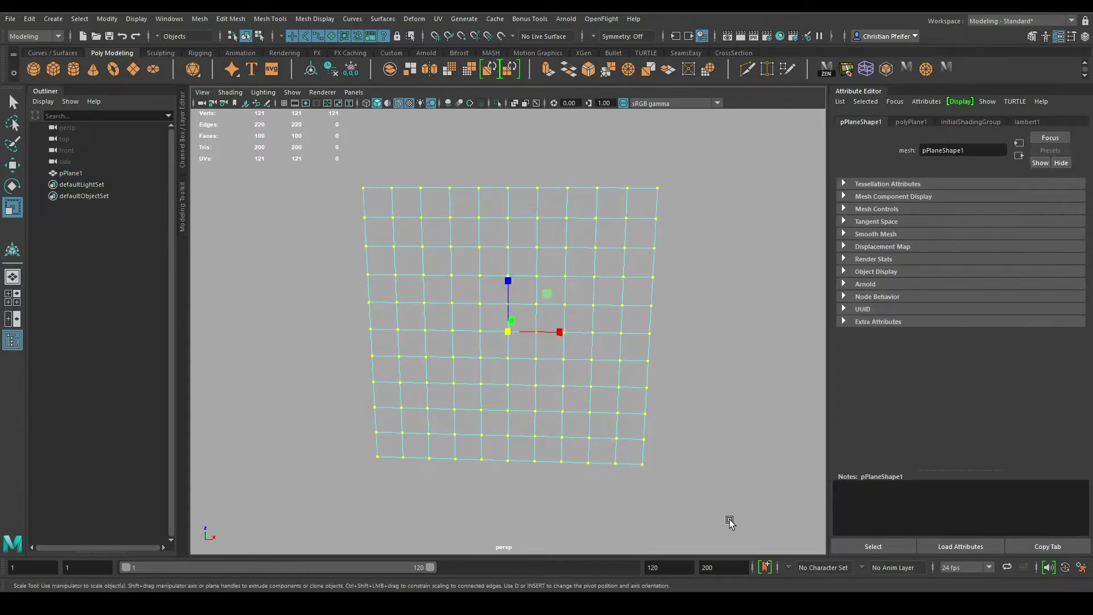
Step: Chamfer all grid vertices at width 0.333, then return to Object Mode
{"action": "left_click", "coordinate": [588, 69]}
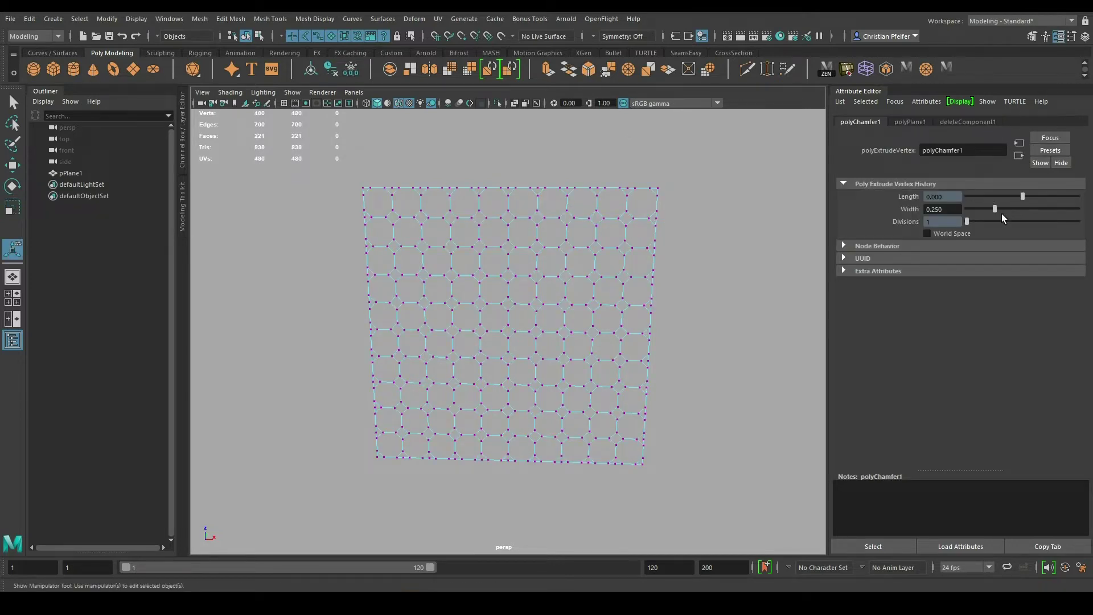
{"action": "mouse_move", "coordinate": [995, 209]}
{"action": "left_mouse_down"}
{"action": "mouse_move", "coordinate": [985, 209]}
{"action": "mouse_move", "coordinate": [1000, 209]}
{"action": "left_mouse_up"}
{"action": "left_click", "coordinate": [936, 210]}
{"action": "type", "text": "333"}
{"action": "key", "text": "Return"}
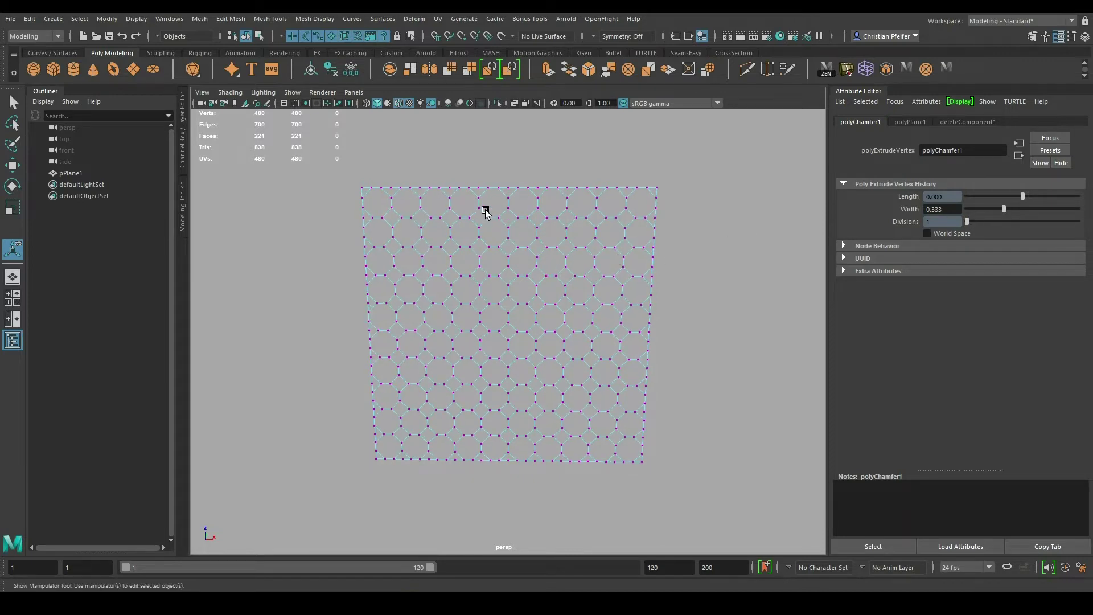
{"action": "scroll", "coordinate": [473, 205], "scroll_direction": "up", "scroll_amount": 2}
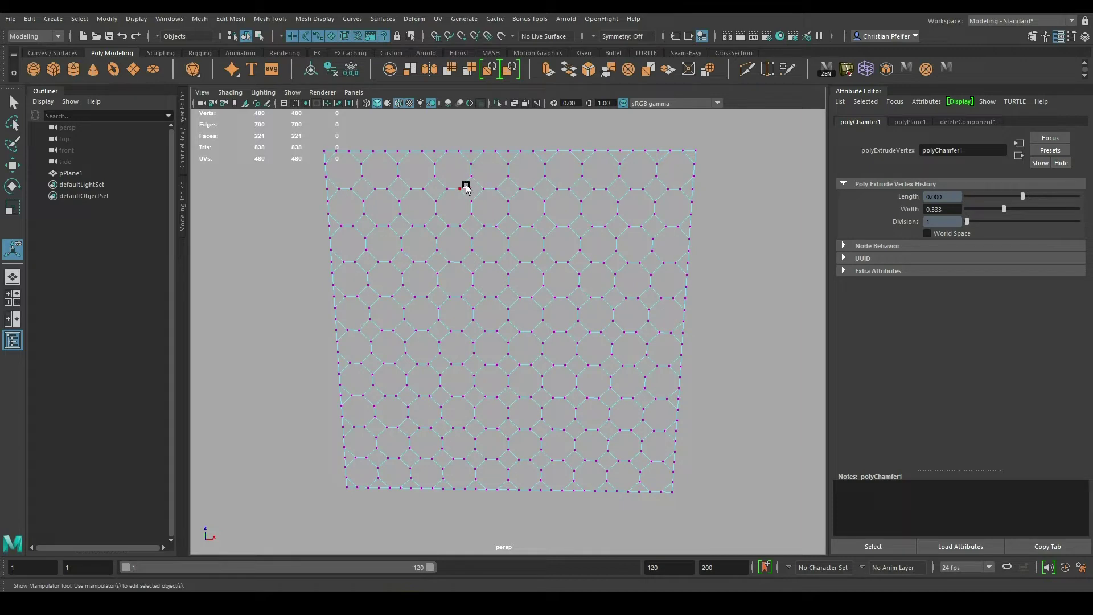
{"action": "scroll", "coordinate": [476, 219], "scroll_direction": "down", "scroll_amount": 2}
{"action": "right_click_drag", "start_coordinate": [479, 227], "coordinate": [555, 221]}
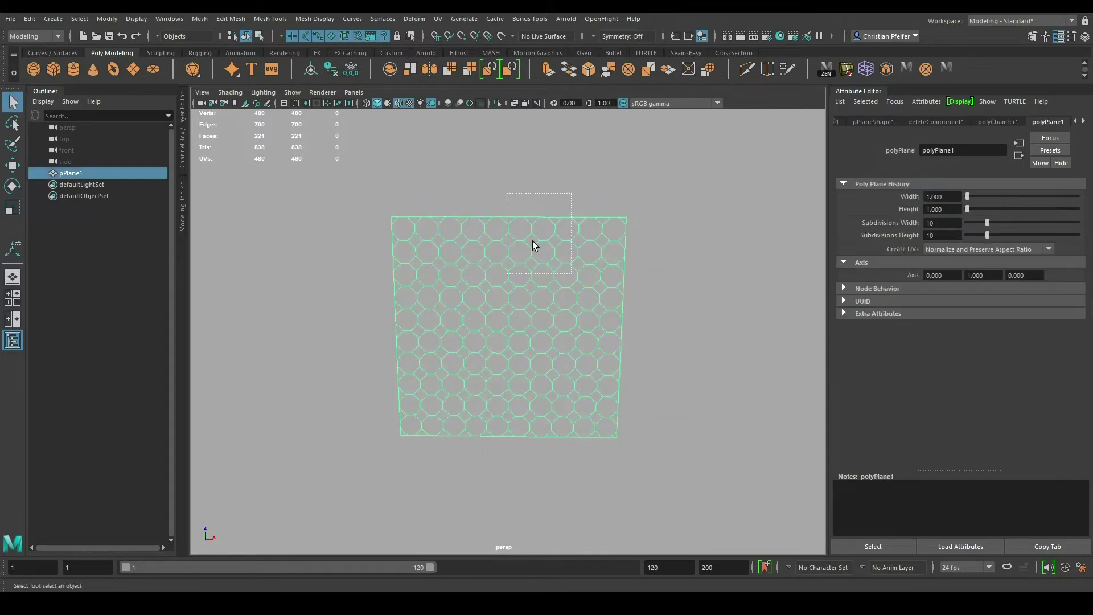
Step: Select all of the plane's edges and detach them
{"action": "left_click", "coordinate": [456, 380]}
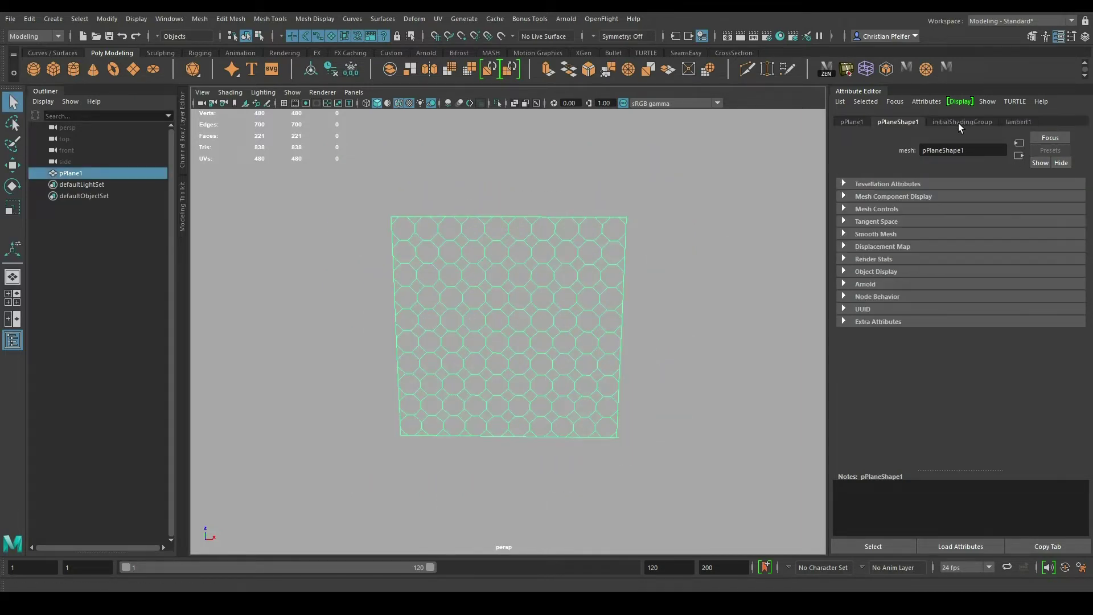
{"action": "right_click_drag", "start_coordinate": [548, 264], "coordinate": [549, 232]}
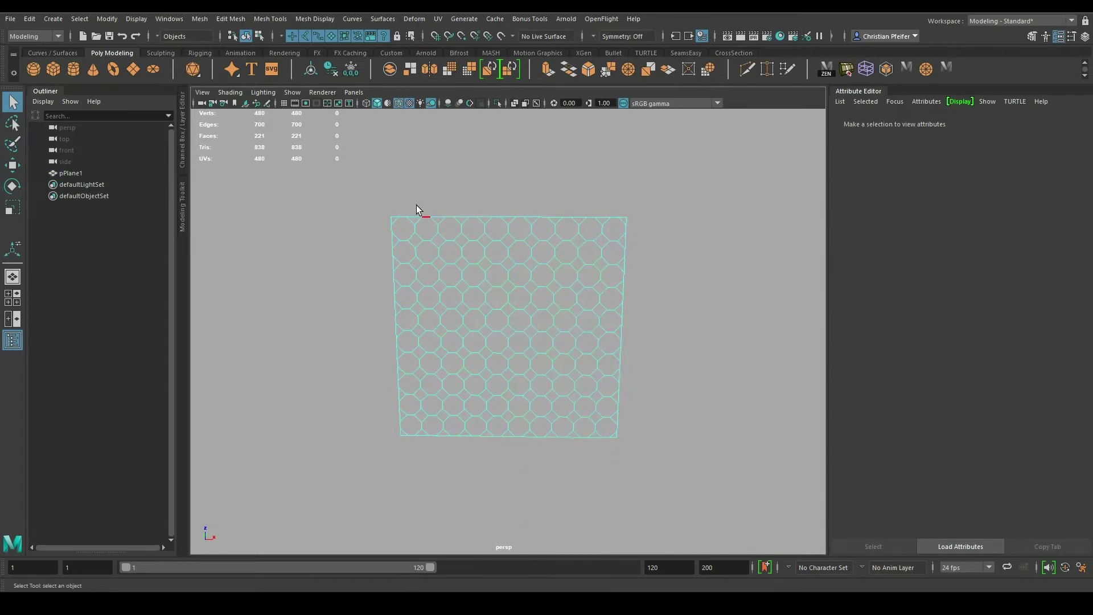
{"action": "left_click_drag", "start_coordinate": [393, 193], "coordinate": [696, 425]}
{"action": "right_click_drag", "start_coordinate": [665, 289], "coordinate": [662, 322], "text": "shift"}
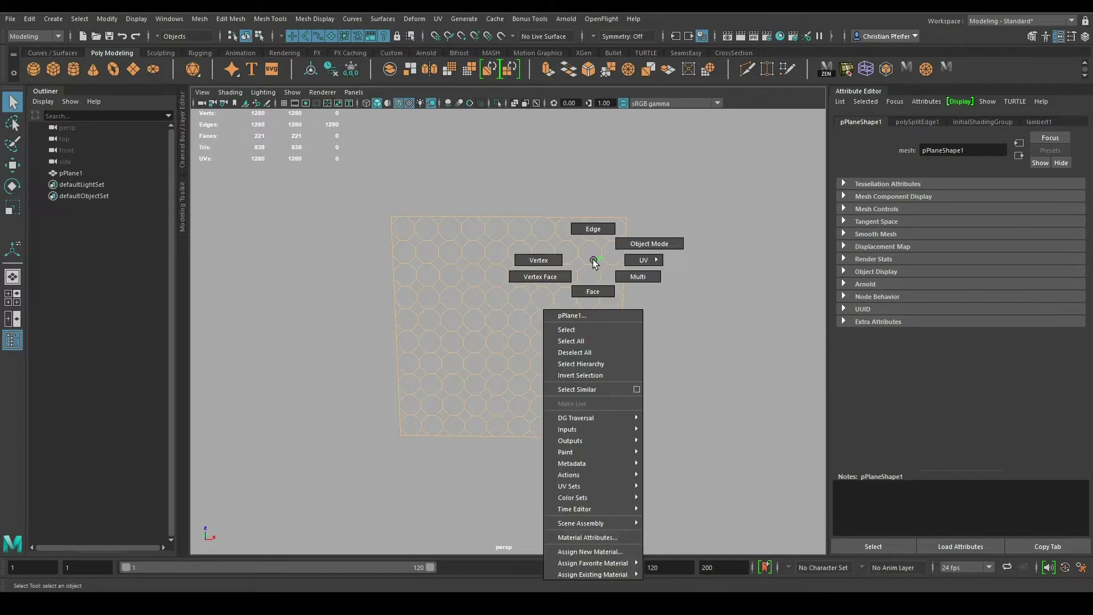
Step: Move one cell face to confirm the cells are now separate pieces
{"action": "right_click_drag", "start_coordinate": [593, 278], "coordinate": [591, 287]}
{"action": "left_click", "coordinate": [589, 281]}
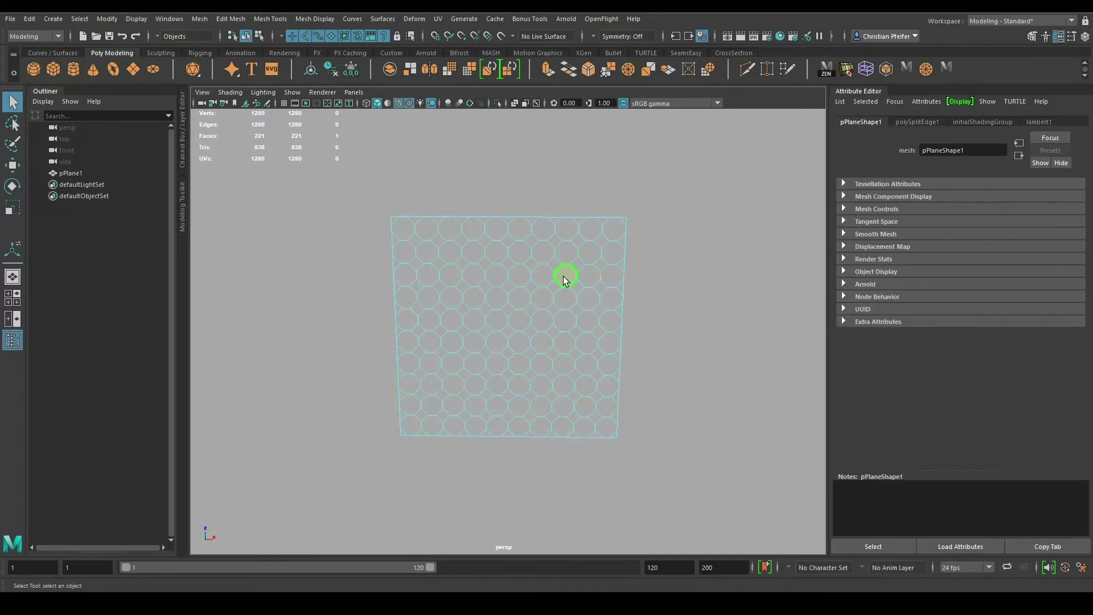
{"action": "left_click", "coordinate": [546, 276]}
{"action": "key", "text": "w"}
{"action": "left_click_drag", "start_coordinate": [612, 251], "coordinate": [556, 271], "text": "alt"}
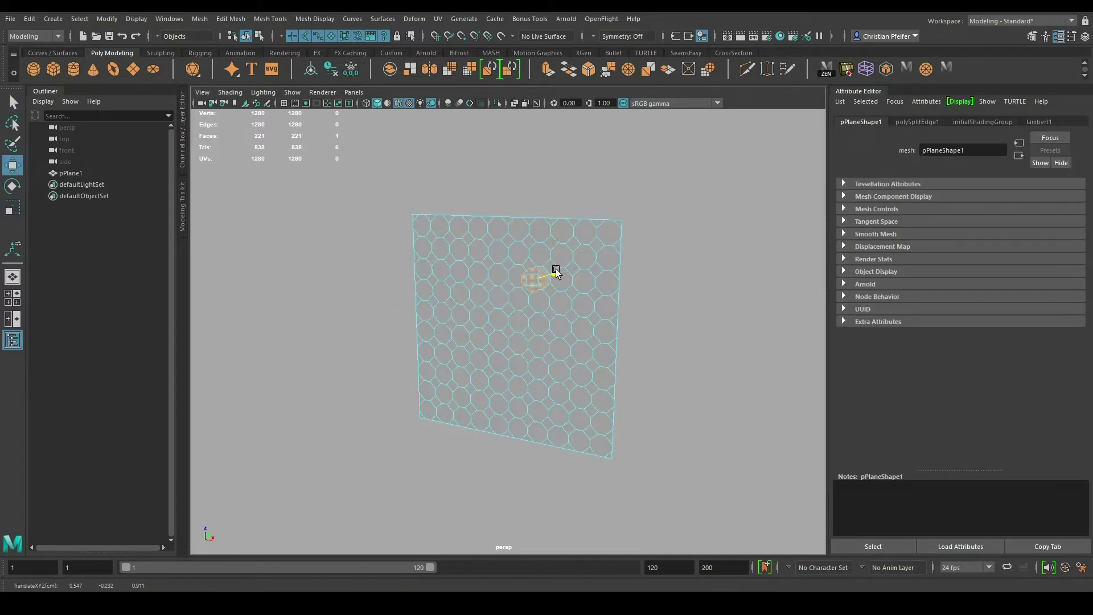
Step: Return to Object Mode with the whole plane selected and viewed squarely
{"action": "right_click_drag", "start_coordinate": [572, 279], "coordinate": [632, 243]}
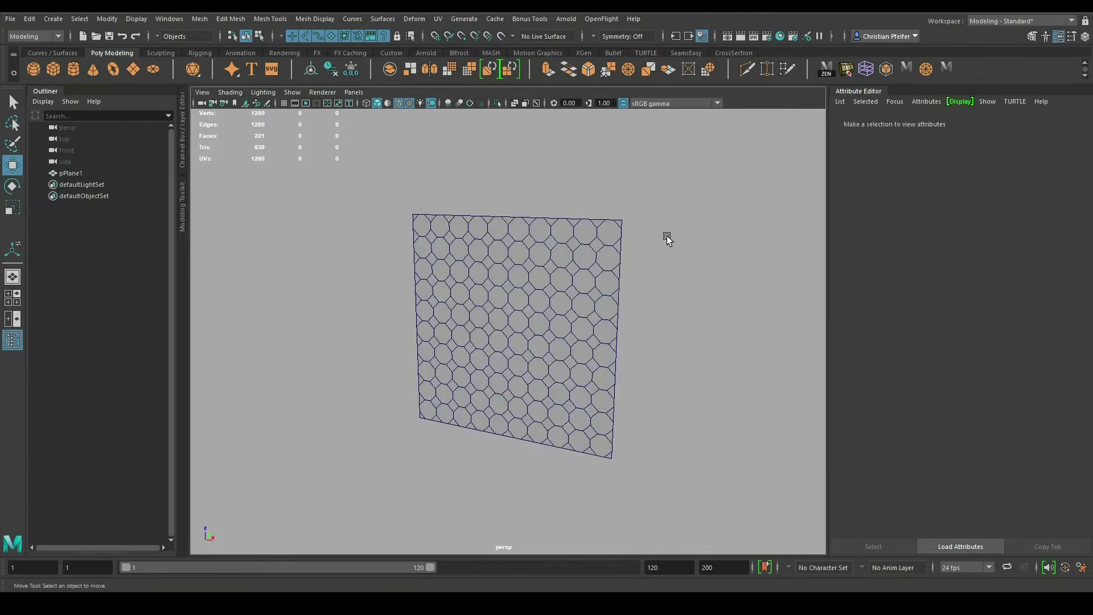
{"action": "left_click", "coordinate": [459, 404]}
{"action": "mouse_move", "coordinate": [458, 404]}
{"action": "left_mouse_down", "text": "alt"}
{"action": "mouse_move", "coordinate": [561, 390]}
{"action": "mouse_move", "coordinate": [577, 353]}
{"action": "left_mouse_up", "text": "alt"}
{"action": "key", "text": "d"}
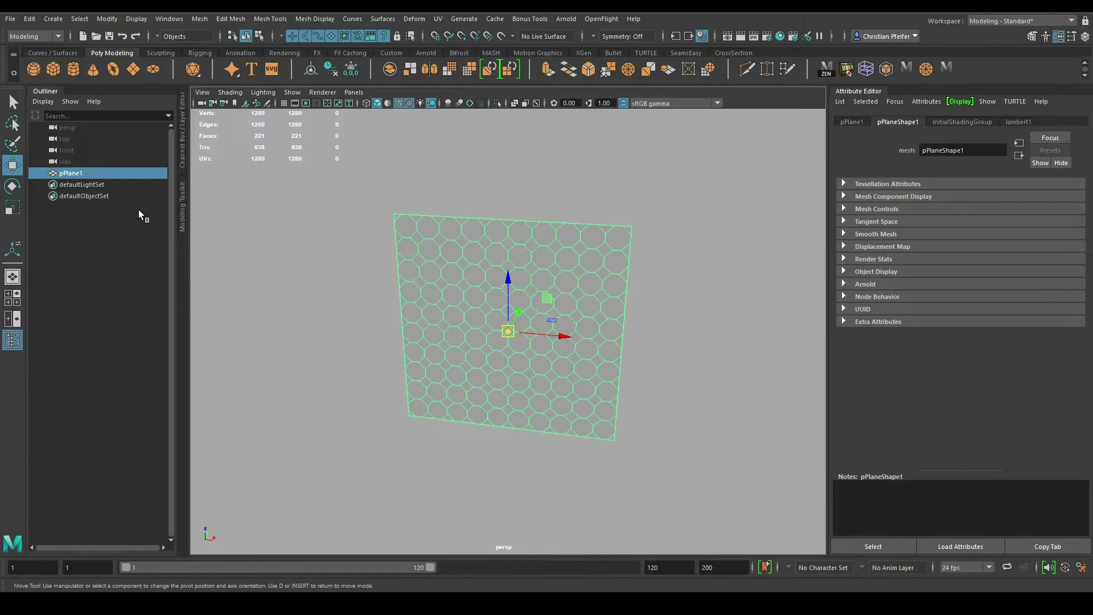
Step: Duplicate the plane, name the copy Blend and the original Base, and hide Base
{"action": "key", "text": "ctrl+d"}
{"action": "double_click", "coordinate": [94, 184]}
{"action": "type", "text": "Be"}
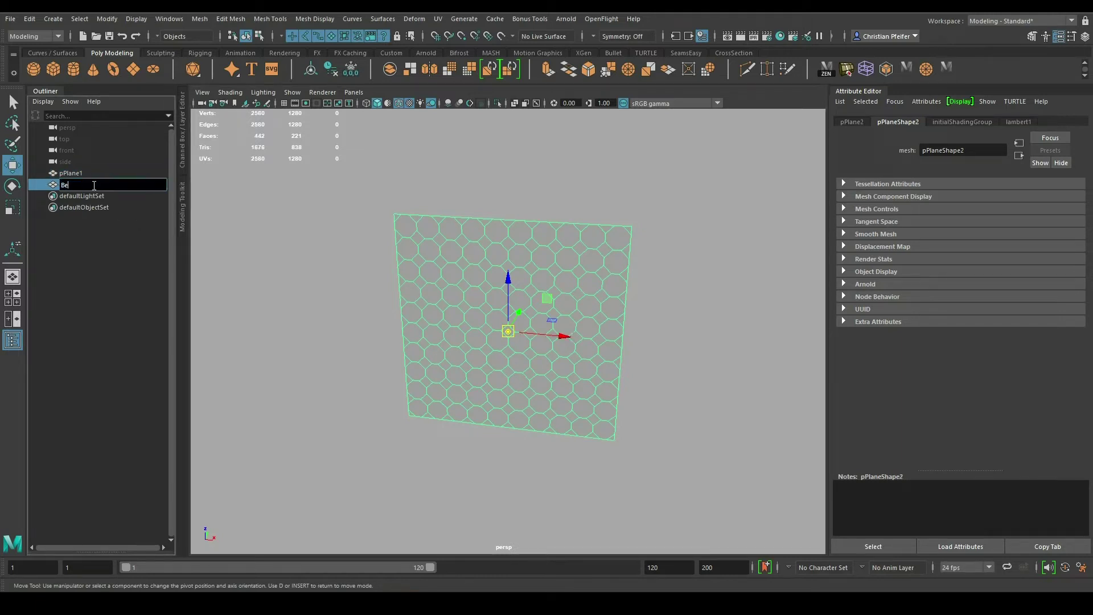
{"action": "key", "text": "BackSpace"}
{"action": "type", "text": "lend"}
{"action": "key", "text": "Return"}
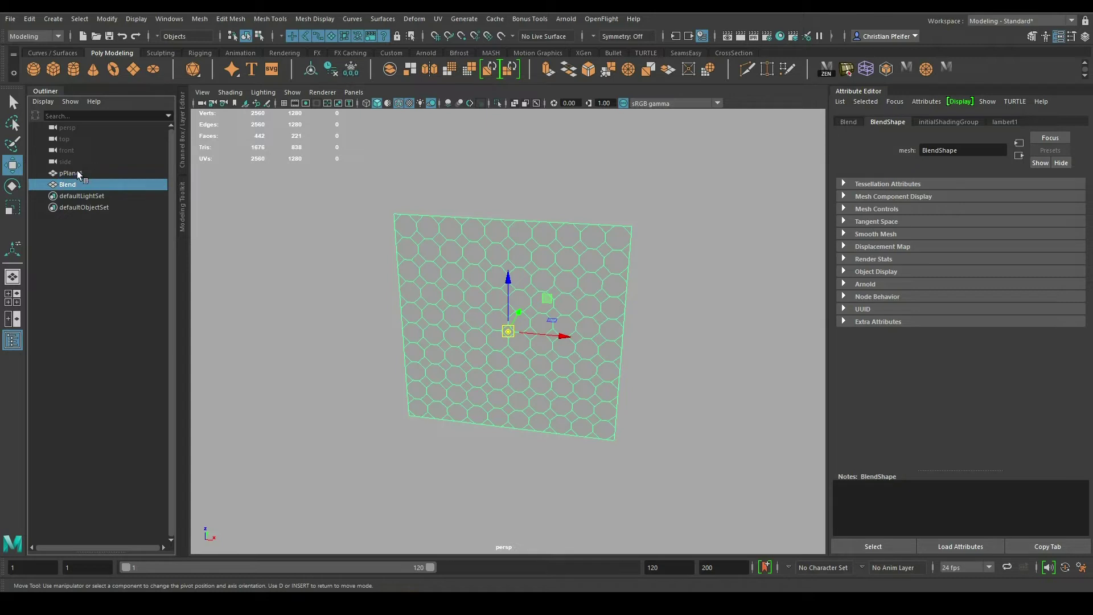
{"action": "double_click", "coordinate": [76, 173]}
{"action": "type", "text": "Base"}
{"action": "key", "text": "Return"}
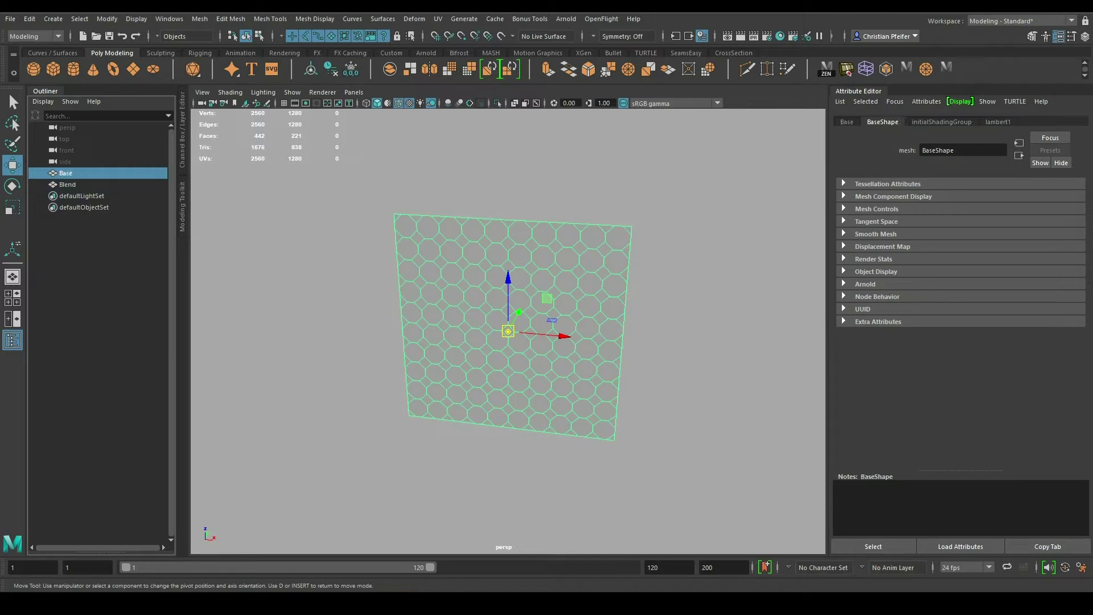
{"action": "key", "text": "ctrl+h"}
Step: Select all faces of the Blend mesh, ready for scaling
{"action": "left_click", "coordinate": [496, 236]}
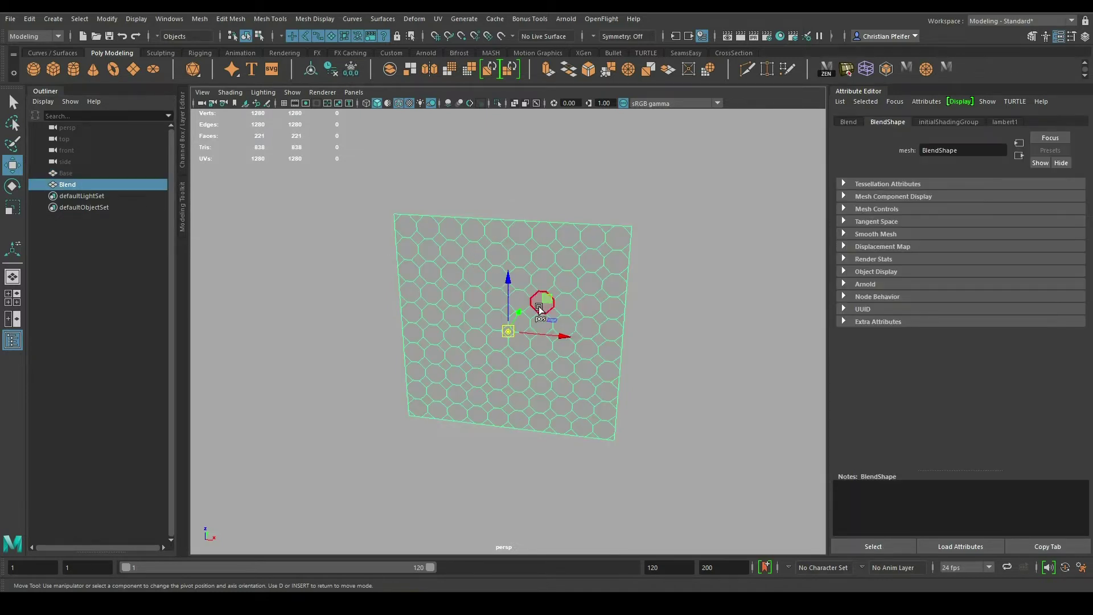
{"action": "left_click", "coordinate": [472, 279]}
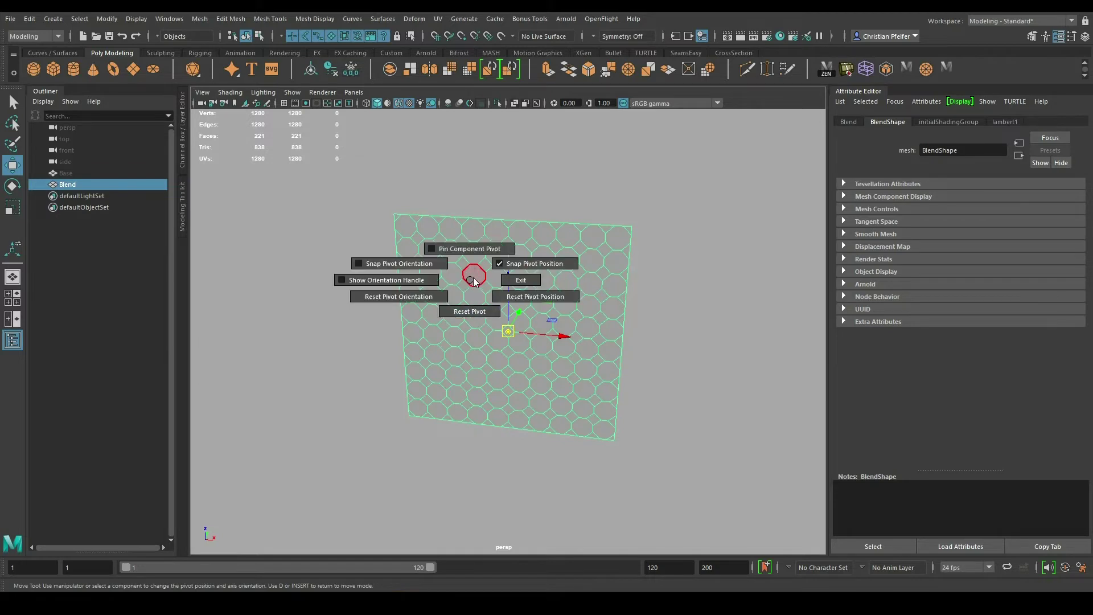
{"action": "key", "text": "q"}
{"action": "right_click_drag", "start_coordinate": [456, 265], "coordinate": [501, 280]}
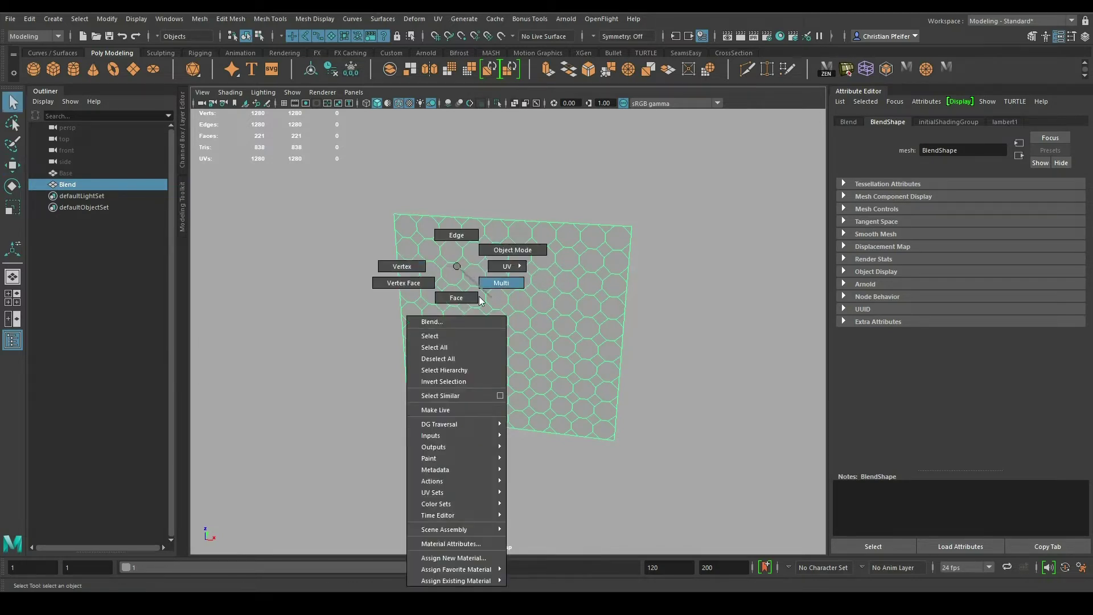
{"action": "left_click_drag", "start_coordinate": [364, 185], "coordinate": [647, 428]}
{"action": "key", "text": "r"}
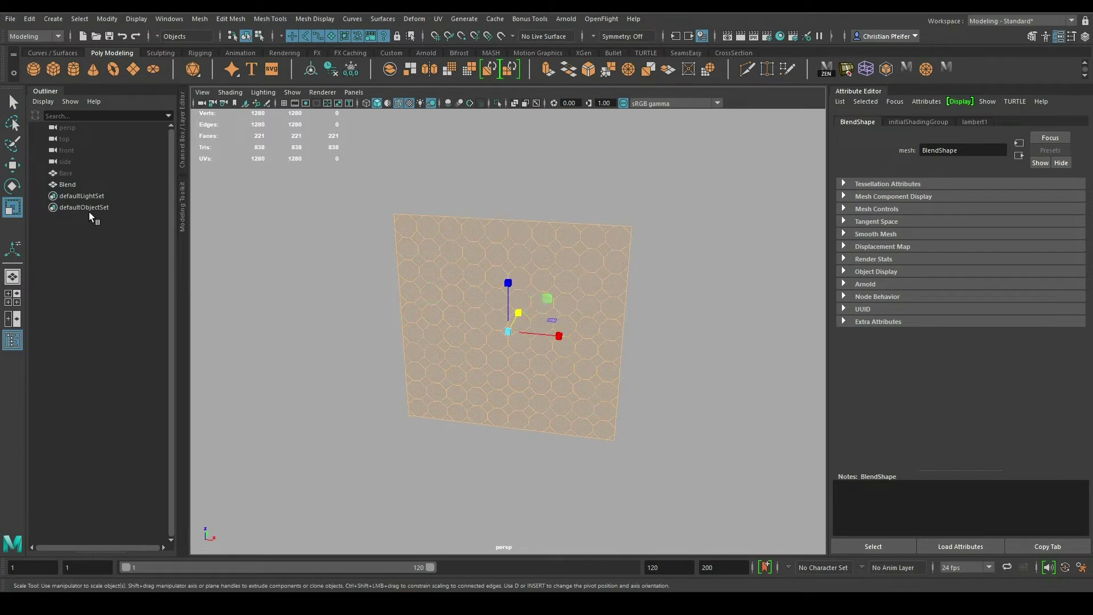
Step: Set Scale axis orientation to Component and shrink each Blend cell into a small dot
{"action": "double_click", "coordinate": [13, 206]}
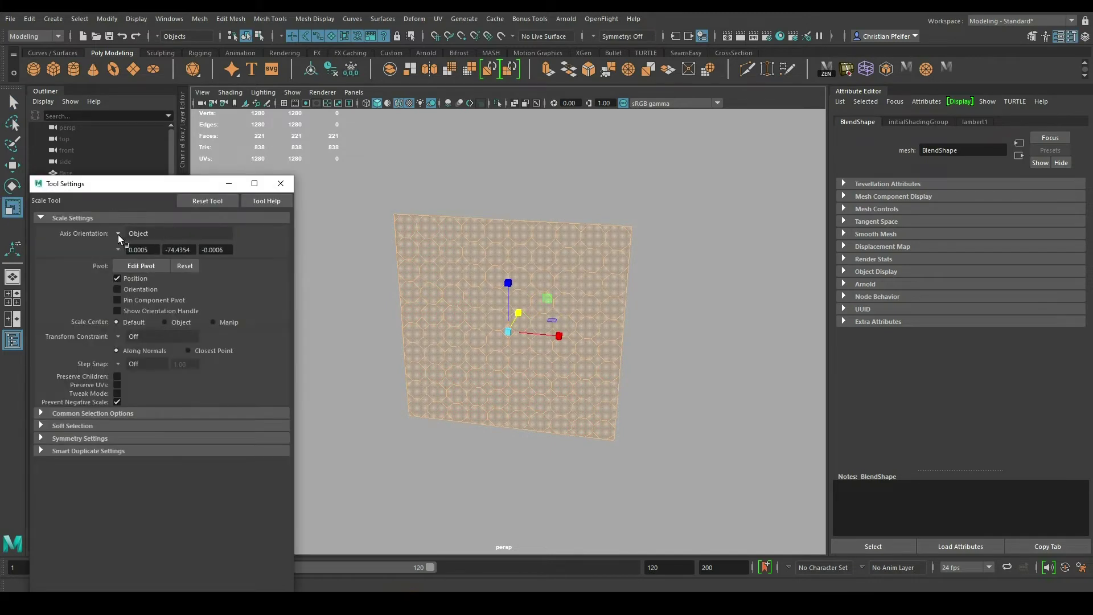
{"action": "left_click", "coordinate": [118, 235]}
{"action": "left_click", "coordinate": [151, 265]}
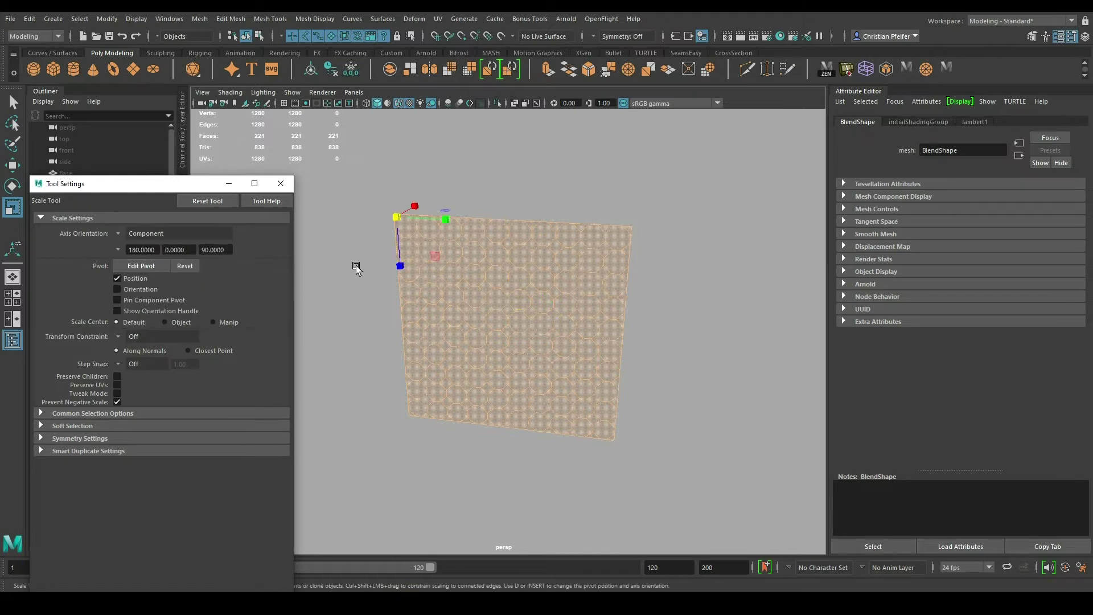
{"action": "left_click_drag", "start_coordinate": [398, 220], "coordinate": [395, 220]}
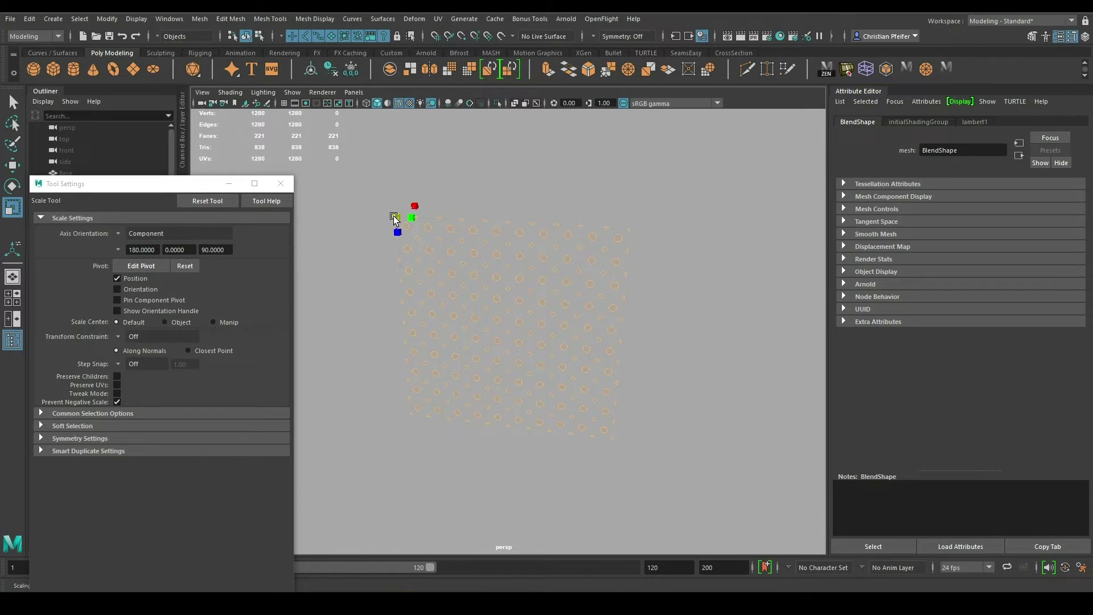
{"action": "left_click_drag", "start_coordinate": [395, 220], "coordinate": [395, 222]}
{"action": "key", "text": "ctrl+z"}
{"action": "key", "text": "ctrl+z"}
{"action": "key", "text": "ctrl+z"}
Step: Back in Object Mode, hide the Blend mesh and select Base
{"action": "right_click", "coordinate": [491, 230]}
{"action": "left_click", "coordinate": [559, 190]}
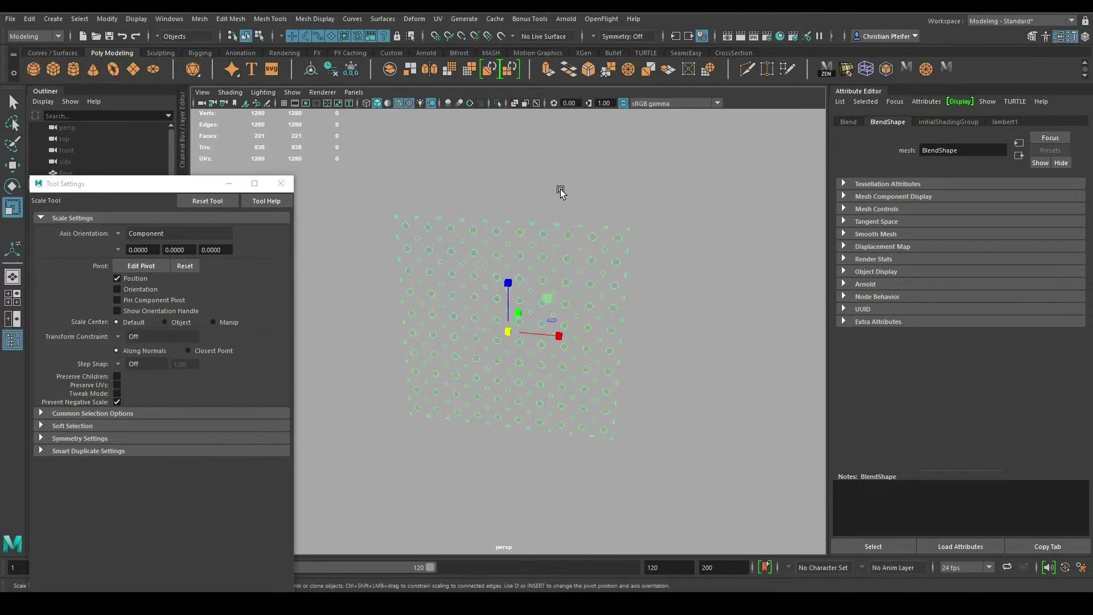
{"action": "left_click", "coordinate": [280, 184]}
{"action": "left_click", "coordinate": [108, 173]}
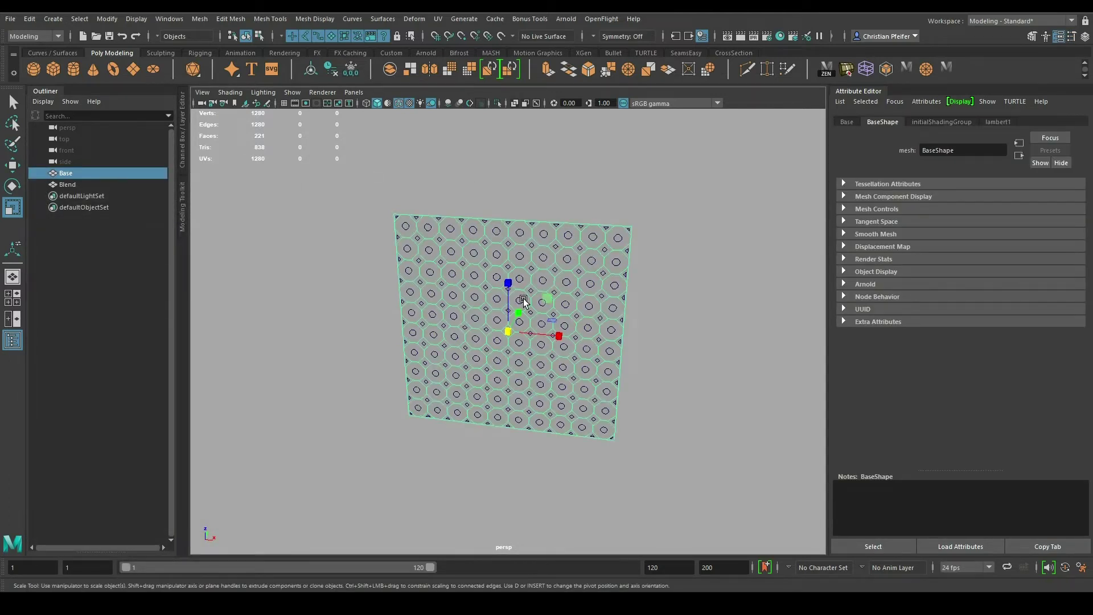
{"action": "left_click", "coordinate": [74, 185]}
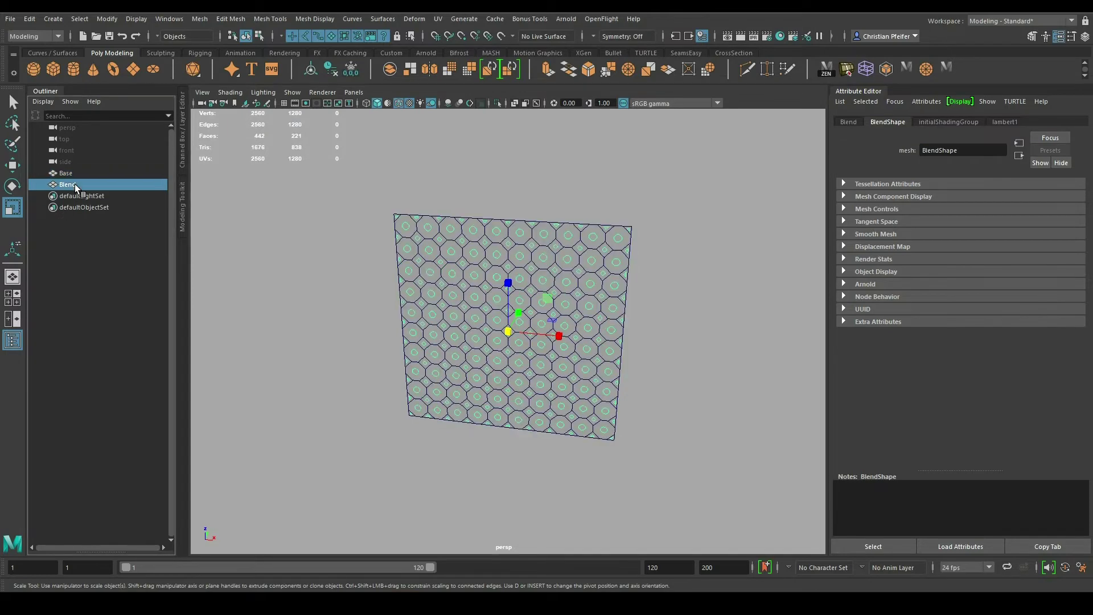
{"action": "key", "text": "ctrl+h"}
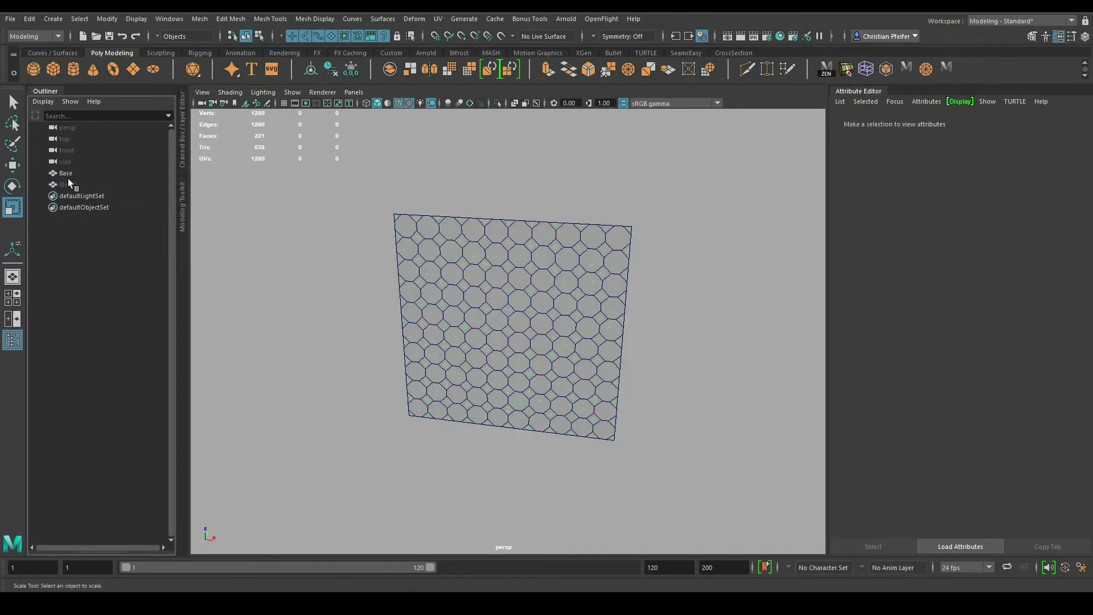
{"action": "left_click", "coordinate": [522, 284]}
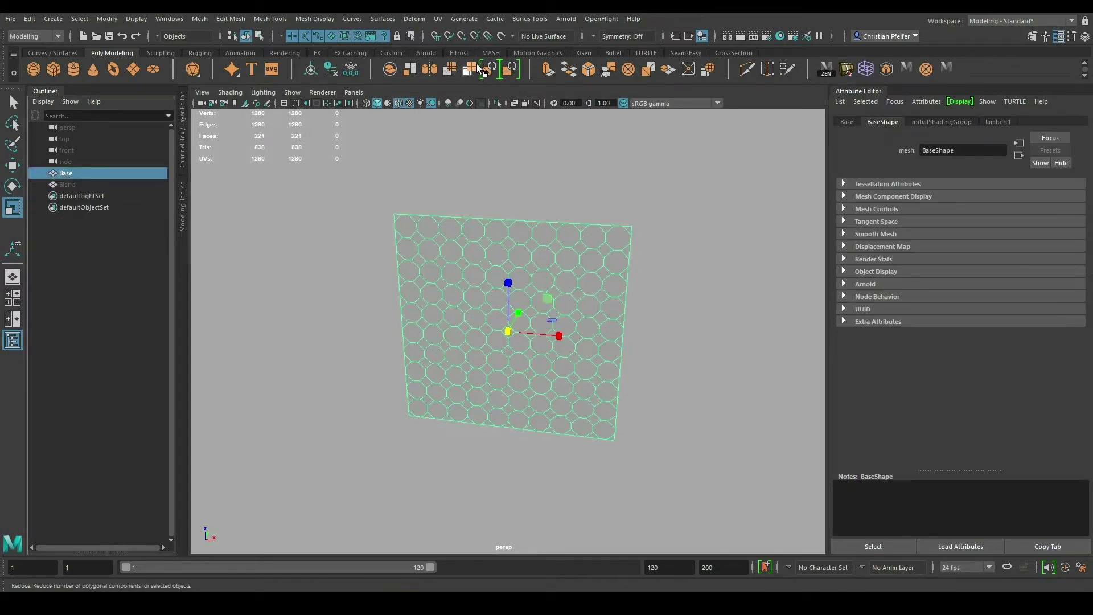
Step: Add a MASH Blend Deformer to the Base mesh
{"action": "left_click", "coordinate": [491, 53]}
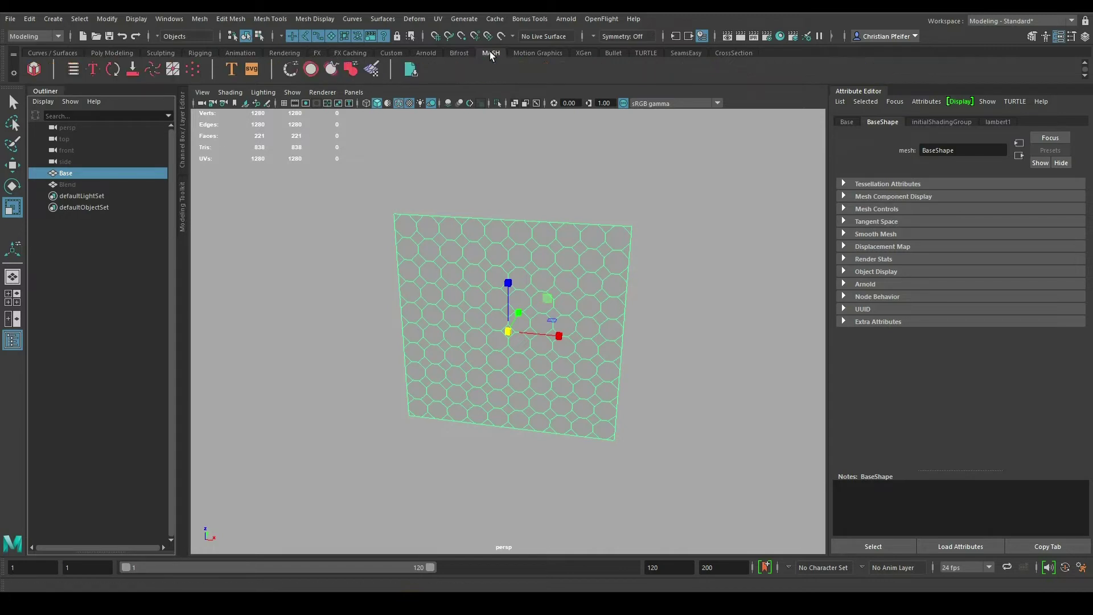
{"action": "left_click", "coordinate": [349, 70]}
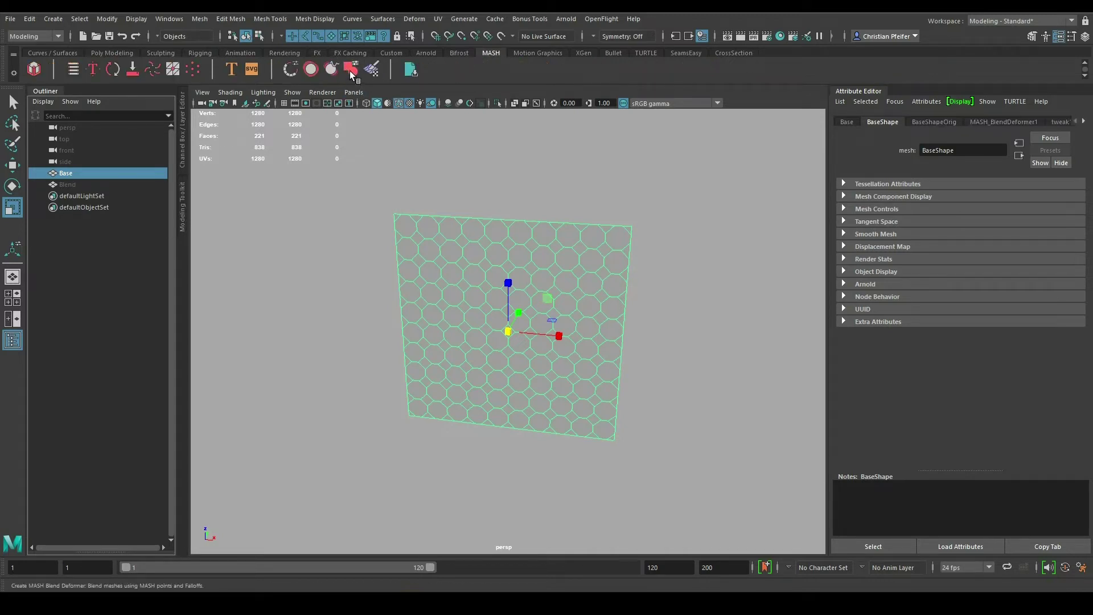
{"action": "left_click", "coordinate": [996, 122]}
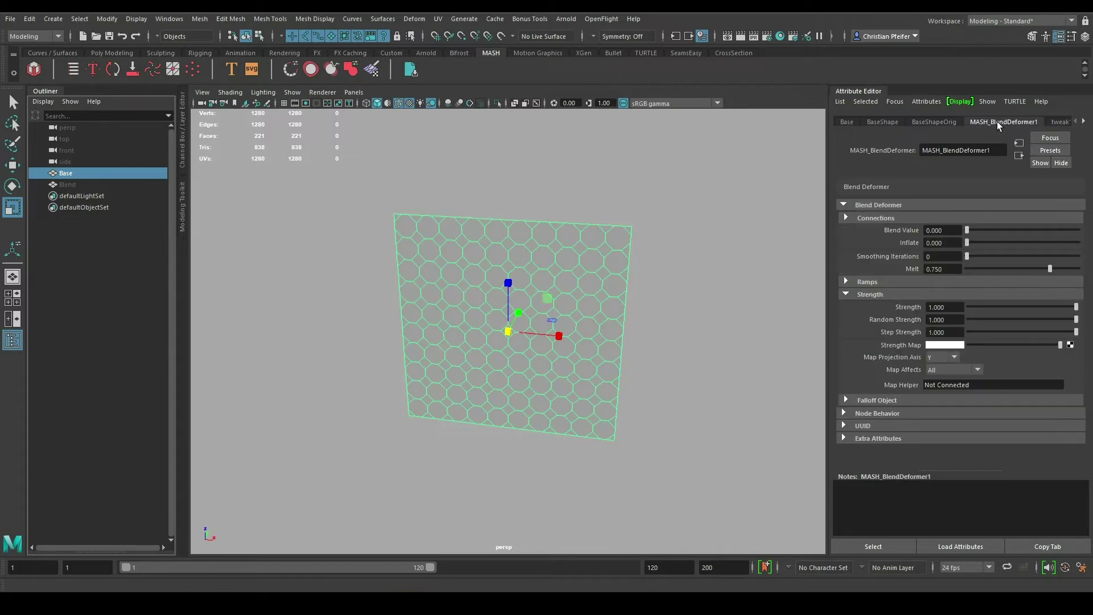
{"action": "left_click", "coordinate": [879, 204]}
Step: Connect Blend as the deformer's Blend Mesh and preview the blend at about 0.824
{"action": "left_click", "coordinate": [852, 217]}
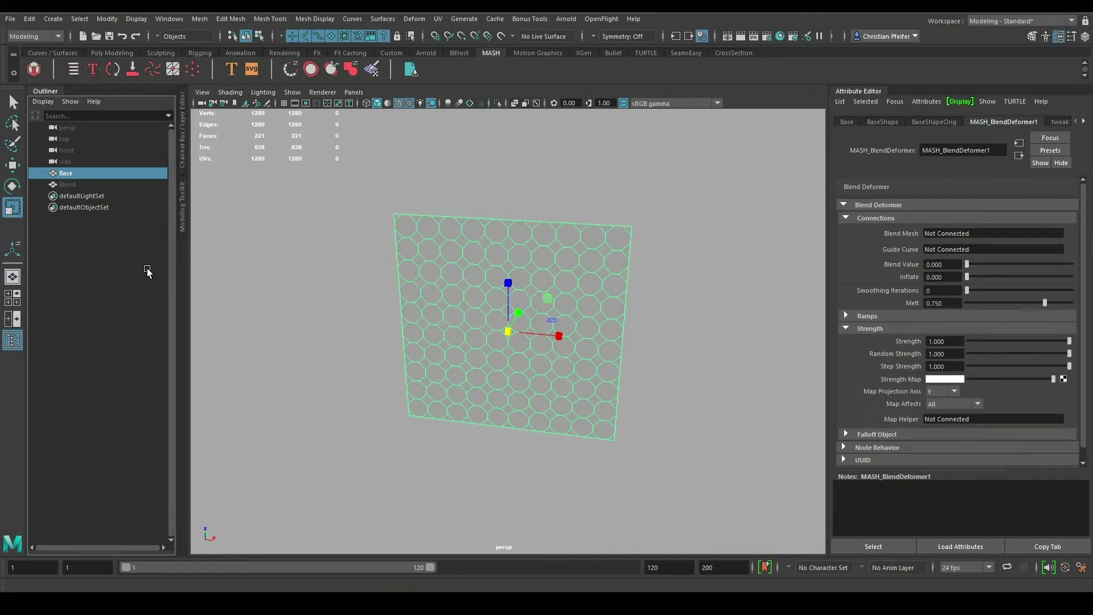
{"action": "middle_click_drag", "start_coordinate": [82, 182], "coordinate": [481, 183]}
{"action": "middle_click_drag", "start_coordinate": [965, 232], "coordinate": [965, 233]}
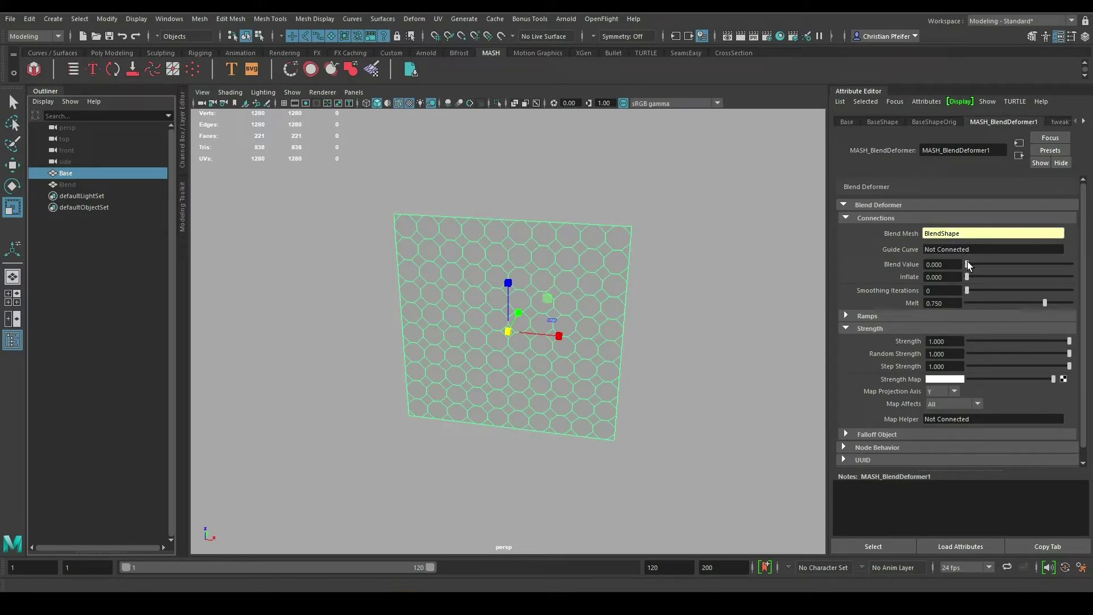
{"action": "mouse_move", "coordinate": [967, 266]}
{"action": "left_mouse_down"}
{"action": "mouse_move", "coordinate": [1057, 277]}
{"action": "mouse_move", "coordinate": [952, 255]}
{"action": "left_mouse_up"}
{"action": "scroll", "coordinate": [882, 373], "scroll_direction": "down", "scroll_amount": 1}
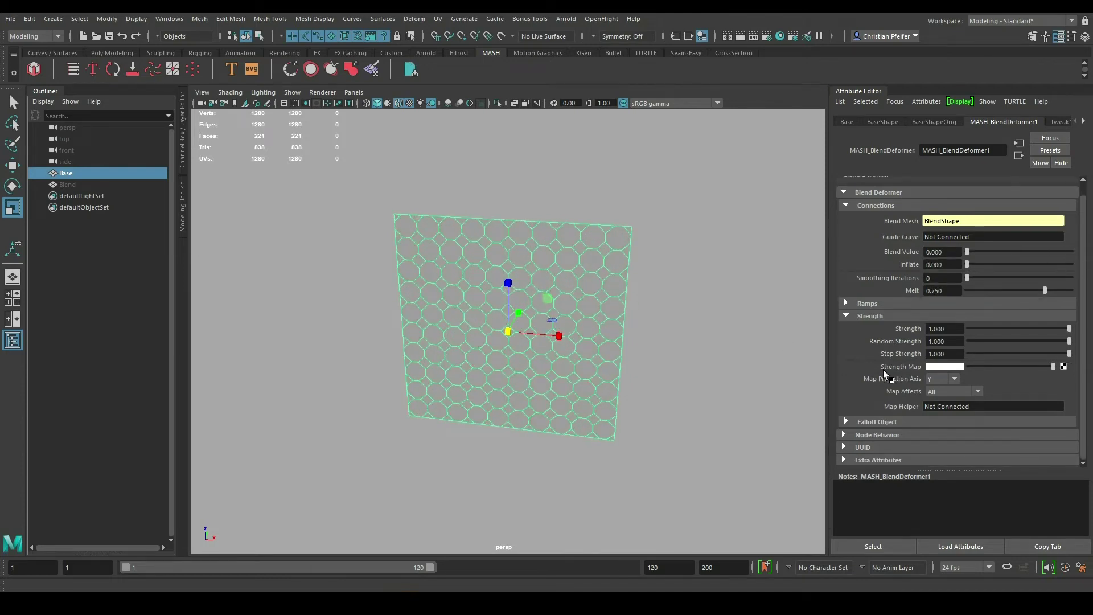
Step: Create a falloff sphere for the blend deformer and scale it down
{"action": "left_click", "coordinate": [877, 421]}
{"action": "scroll", "coordinate": [874, 416], "scroll_direction": "down", "scroll_amount": 3}
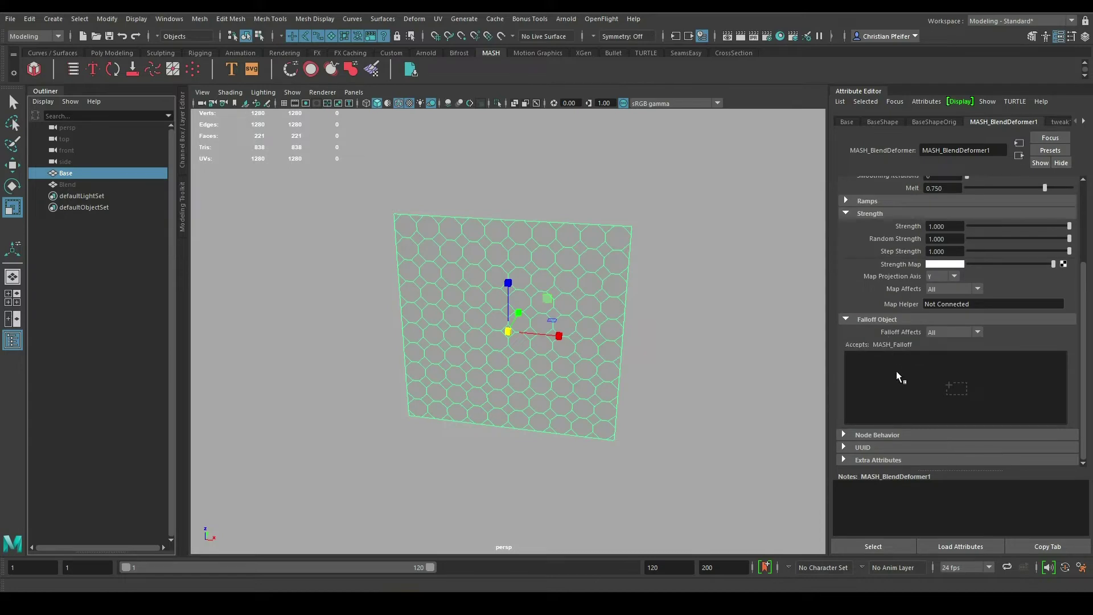
{"action": "left_click", "coordinate": [917, 377]}
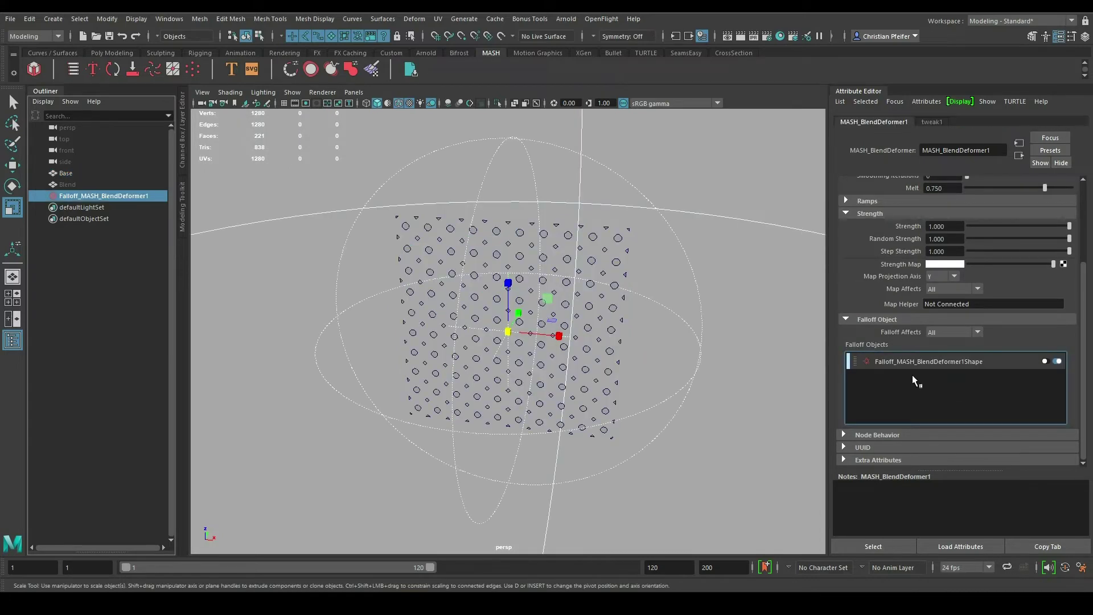
{"action": "left_click_drag", "start_coordinate": [508, 331], "coordinate": [481, 337]}
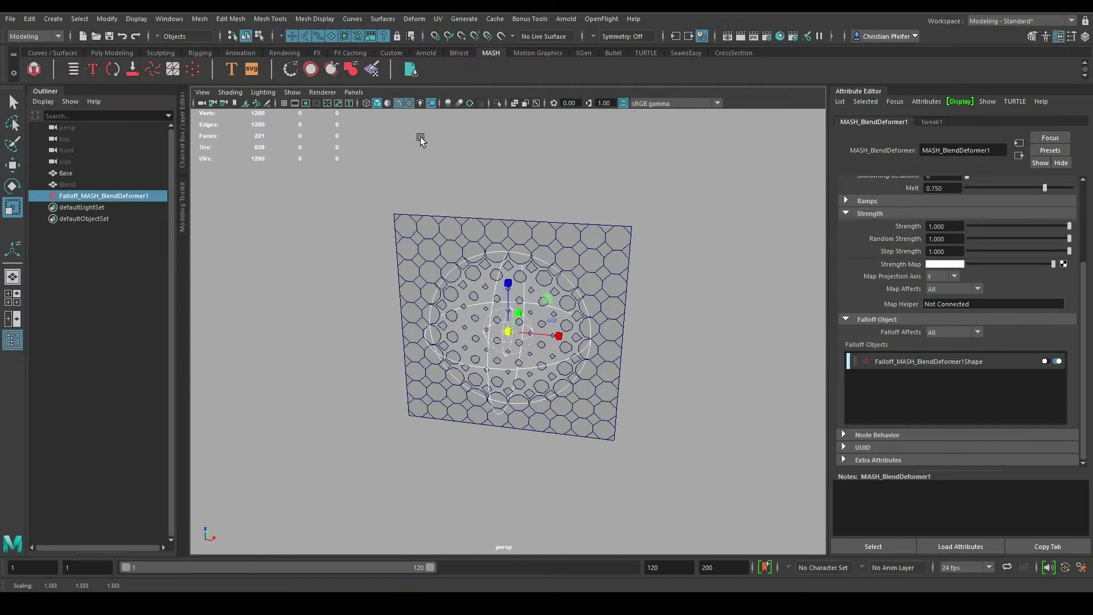
Step: Turn off wireframe on shaded, make the background black, and orbit the view
{"action": "left_click", "coordinate": [399, 105]}
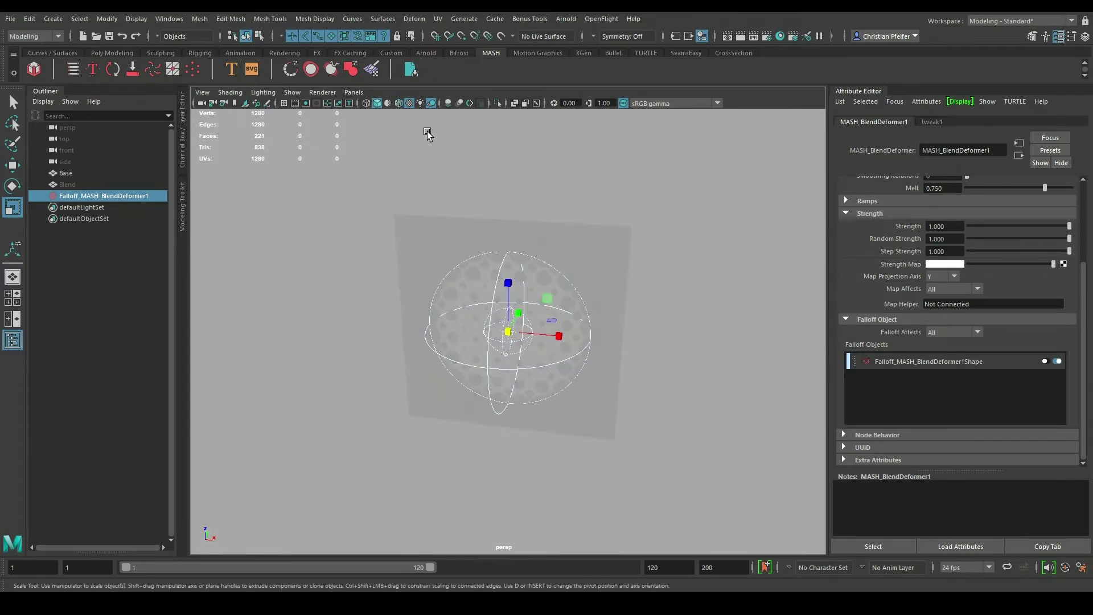
{"action": "key", "text": "alt+b"}
{"action": "key", "text": "alt+b"}
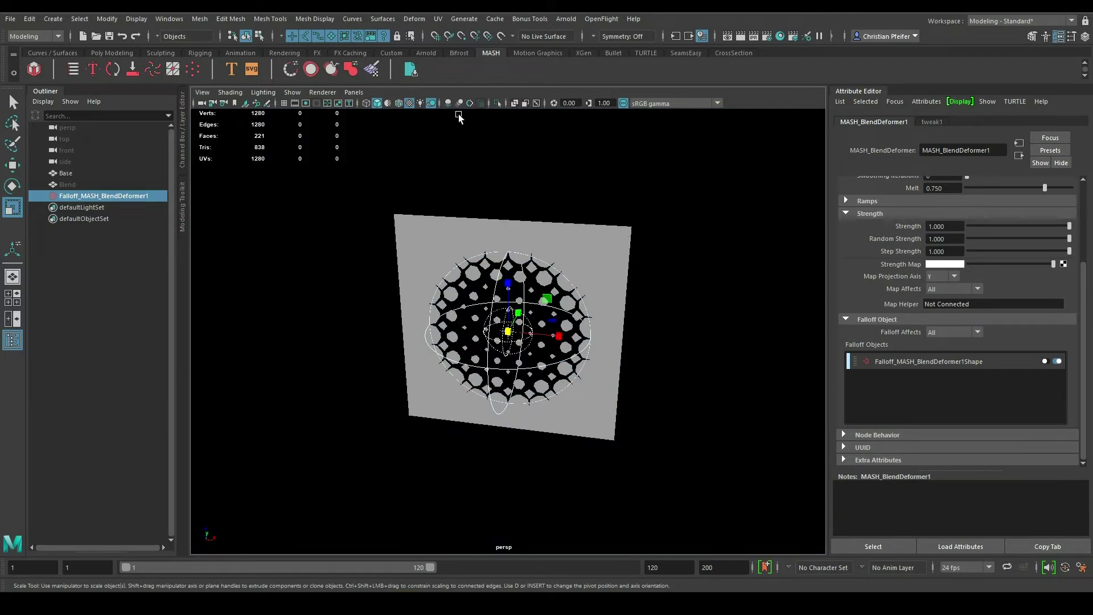
{"action": "left_click", "coordinate": [469, 103]}
{"action": "left_click_drag", "start_coordinate": [546, 188], "coordinate": [607, 251], "text": "alt"}
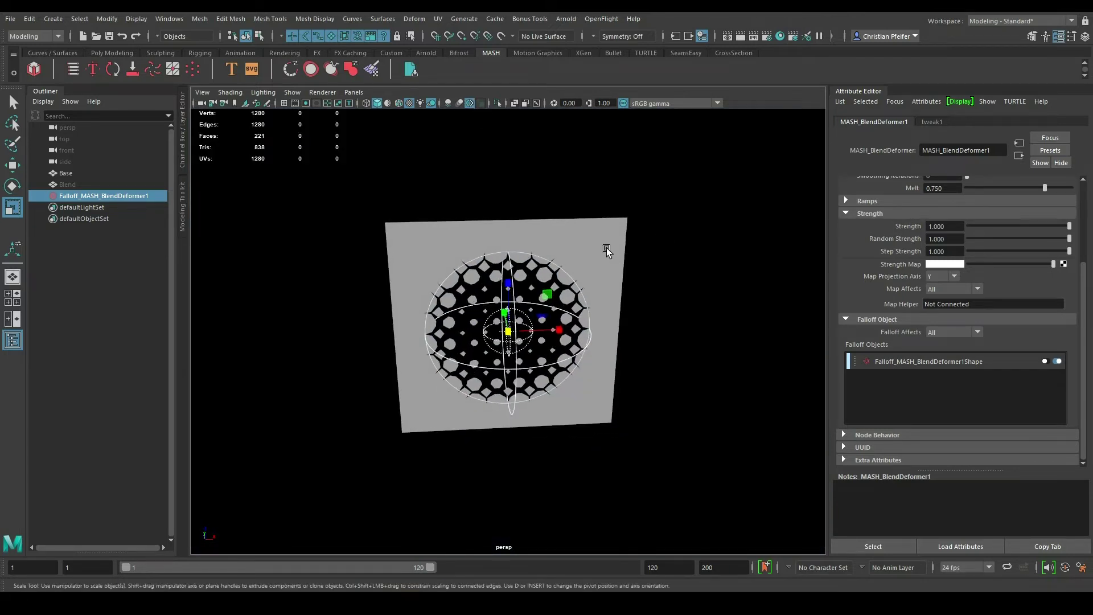
Step: Move the falloff along X and stretch it wider into a long ellipsoid
{"action": "key", "text": "w"}
{"action": "mouse_move", "coordinate": [564, 330]}
{"action": "left_mouse_down"}
{"action": "mouse_move", "coordinate": [519, 327]}
{"action": "mouse_move", "coordinate": [629, 326]}
{"action": "mouse_move", "coordinate": [529, 319]}
{"action": "mouse_move", "coordinate": [531, 332]}
{"action": "mouse_move", "coordinate": [584, 341]}
{"action": "mouse_move", "coordinate": [698, 340]}
{"action": "left_mouse_up"}
{"action": "key", "text": "r"}
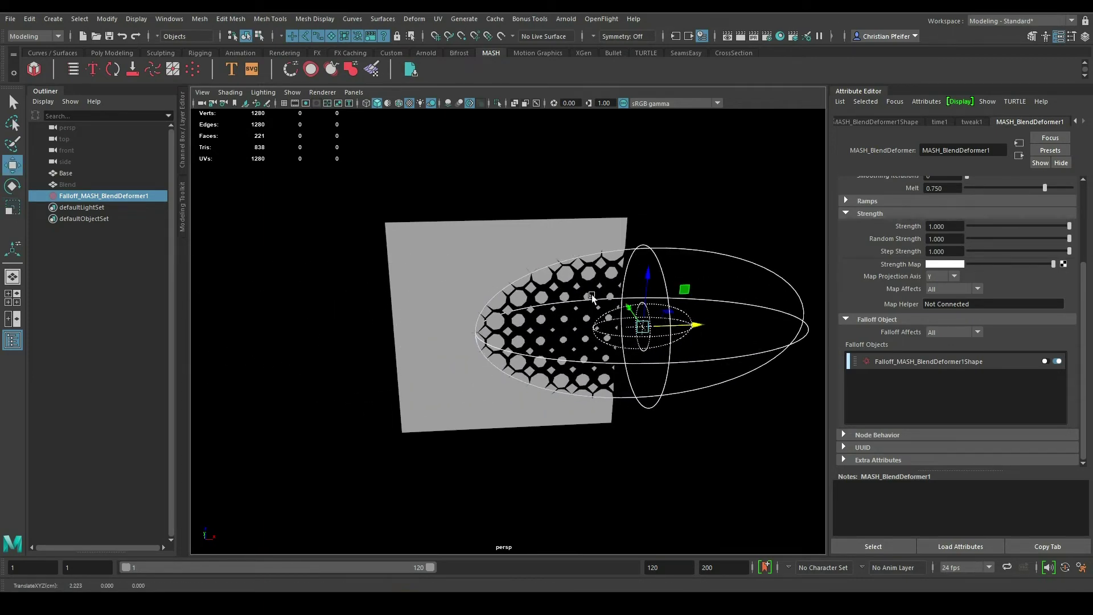
{"action": "key", "text": "r"}
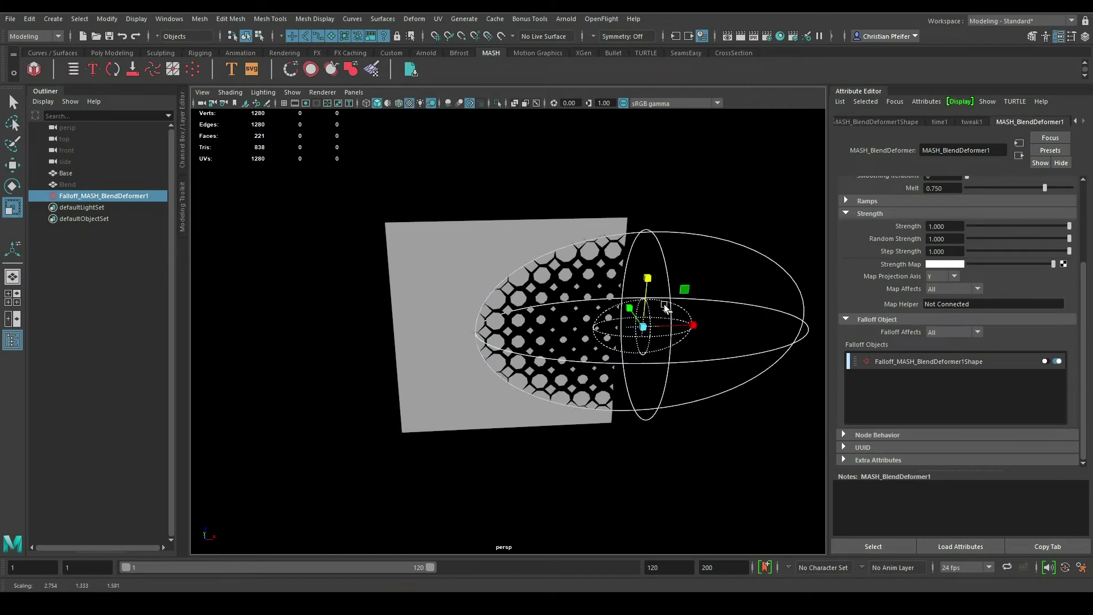
{"action": "left_click_drag", "start_coordinate": [696, 326], "coordinate": [706, 332]}
Step: Clear the selection, then select Base, the falloff and the Blend node together
{"action": "right_click", "coordinate": [536, 244]}
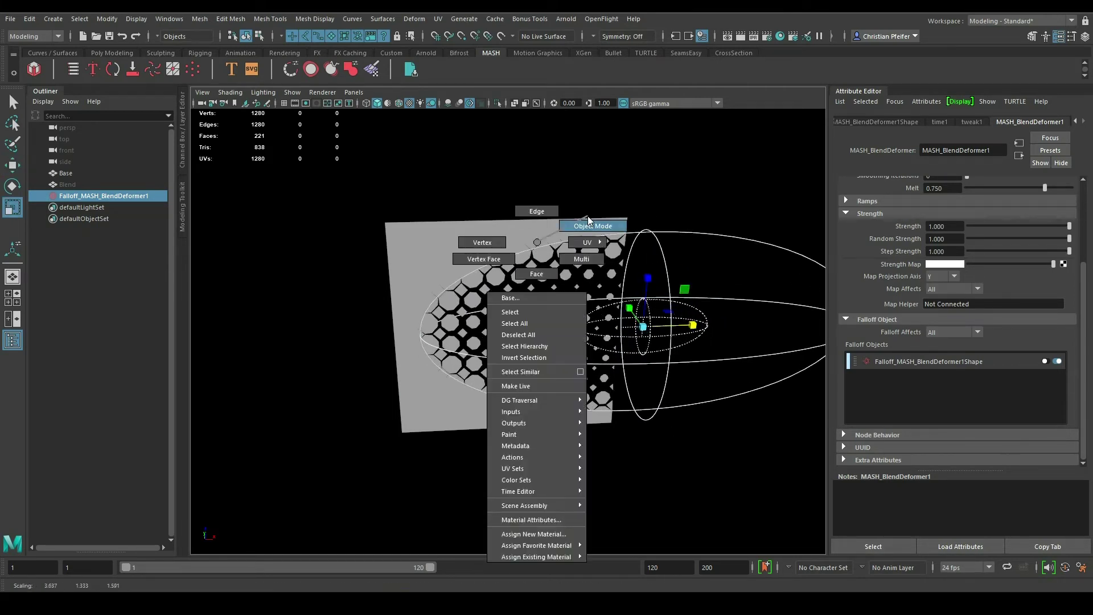
{"action": "left_click", "coordinate": [610, 188]}
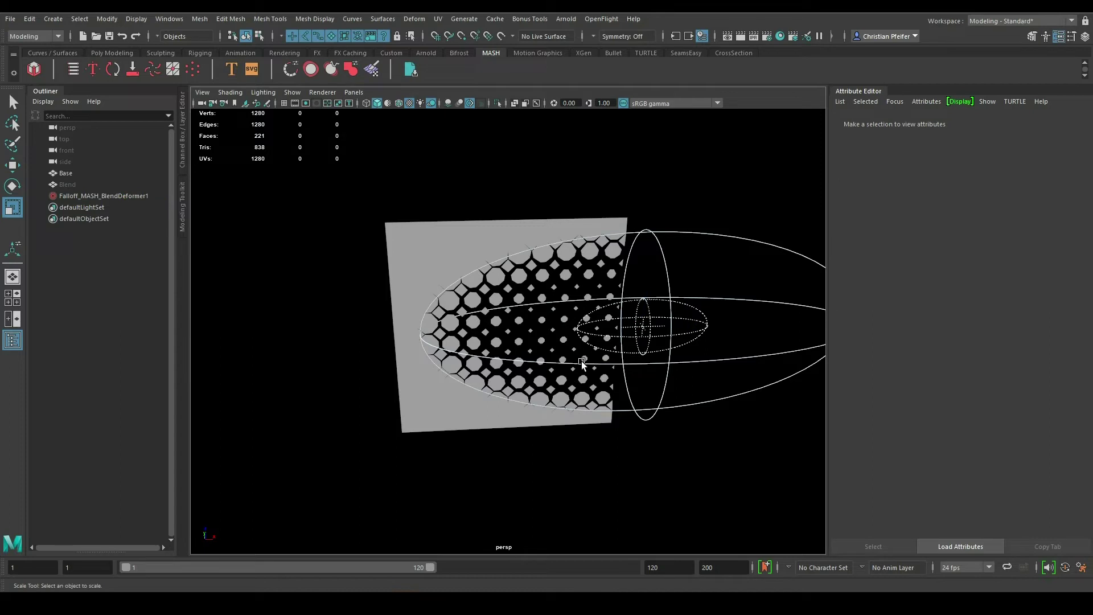
{"action": "left_click_drag", "start_coordinate": [437, 184], "coordinate": [797, 541]}
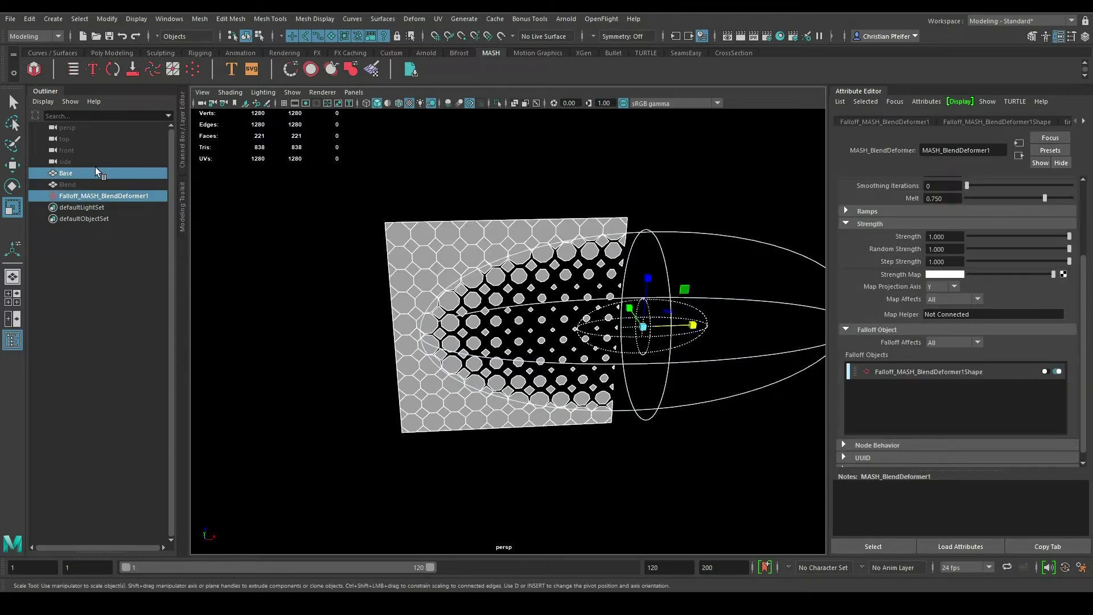
{"action": "left_click", "coordinate": [77, 183], "text": "ctrl"}
Step: Delete the MASH setup, create a polygon cube, and remove one of its faces
{"action": "key", "text": "Delete"}
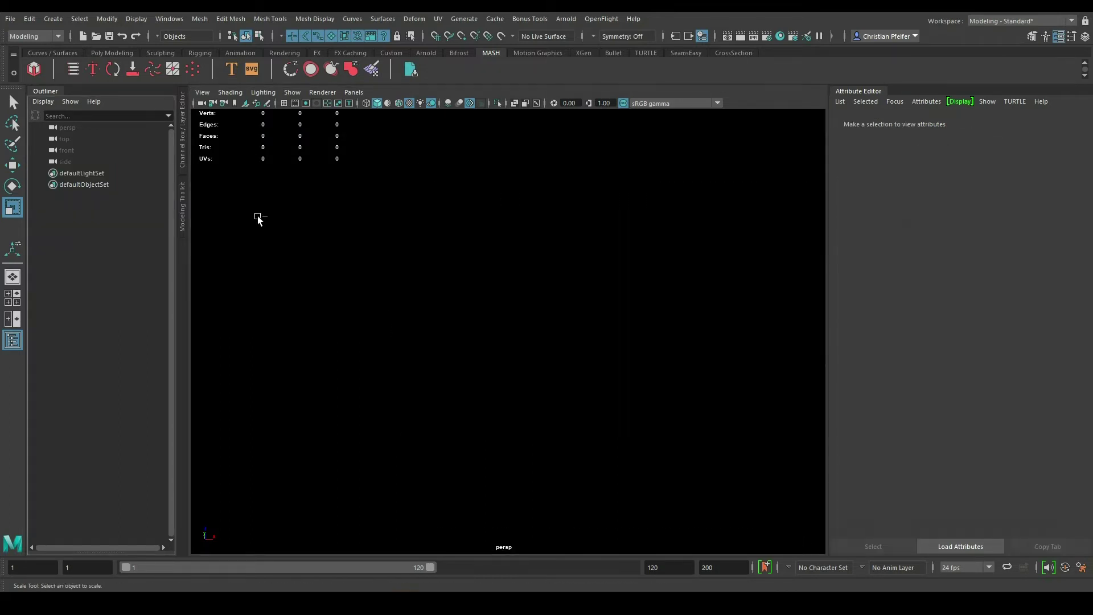
{"action": "left_click", "coordinate": [112, 53]}
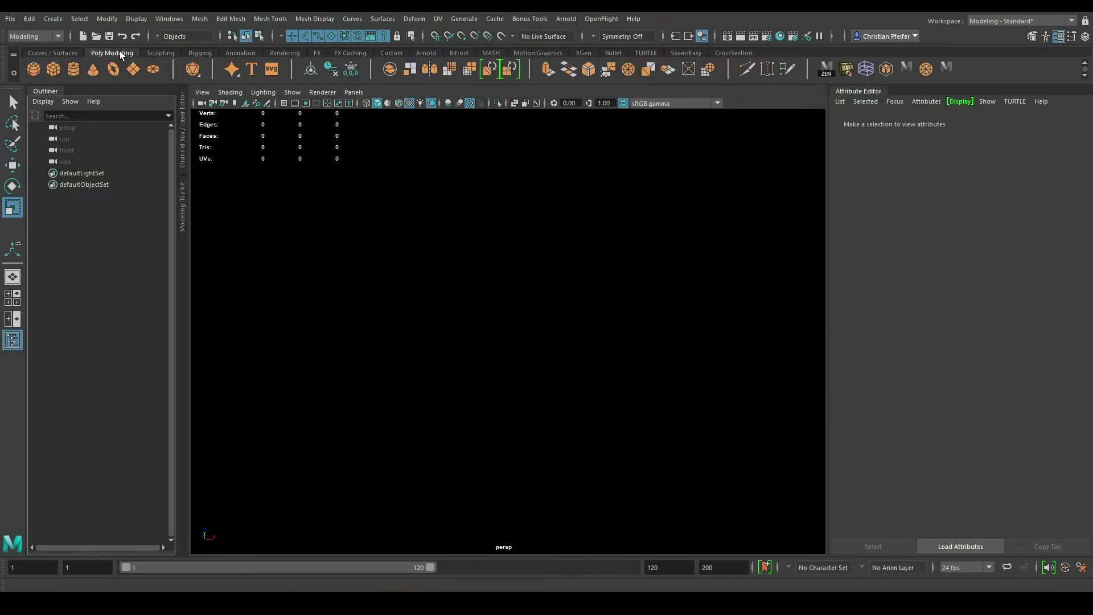
{"action": "left_click", "coordinate": [53, 69]}
{"action": "mouse_move", "coordinate": [508, 329]}
{"action": "left_mouse_down", "text": "alt"}
{"action": "mouse_move", "coordinate": [548, 326]}
{"action": "mouse_move", "coordinate": [557, 310]}
{"action": "mouse_move", "coordinate": [542, 314]}
{"action": "left_mouse_up", "text": "alt"}
{"action": "right_click_drag", "start_coordinate": [545, 290], "coordinate": [546, 326]}
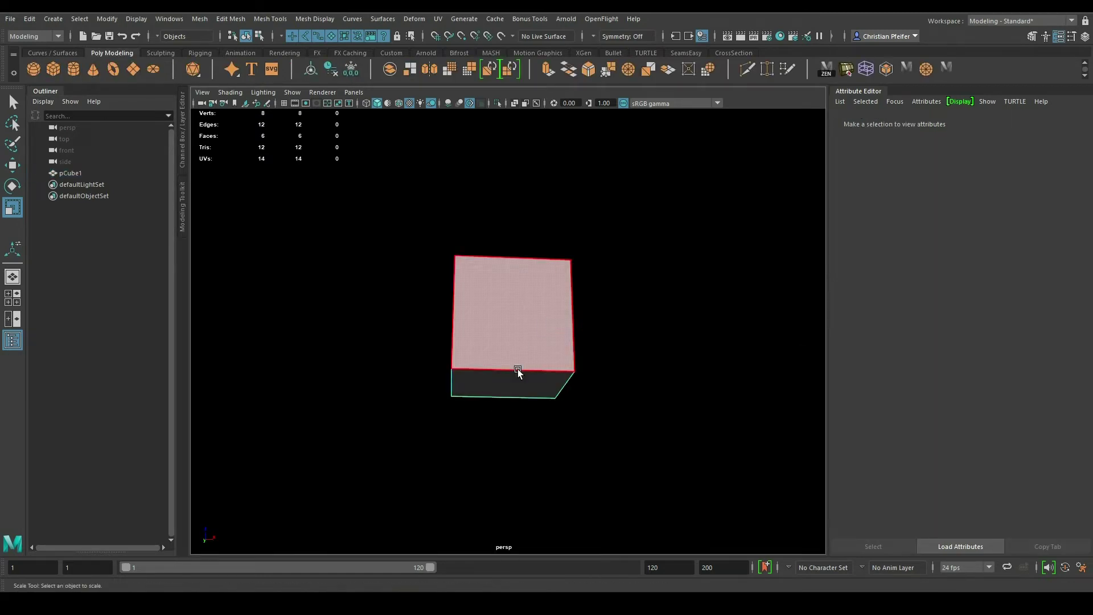
{"action": "left_click", "coordinate": [519, 371]}
{"action": "key", "text": "Delete"}
Step: Scale the cube's top vertices inward and lower them, then select the top face
{"action": "left_click_drag", "start_coordinate": [555, 324], "coordinate": [551, 356], "text": "alt"}
{"action": "right_click_drag", "start_coordinate": [542, 318], "coordinate": [399, 238]}
{"action": "left_click_drag", "start_coordinate": [399, 238], "coordinate": [634, 323]}
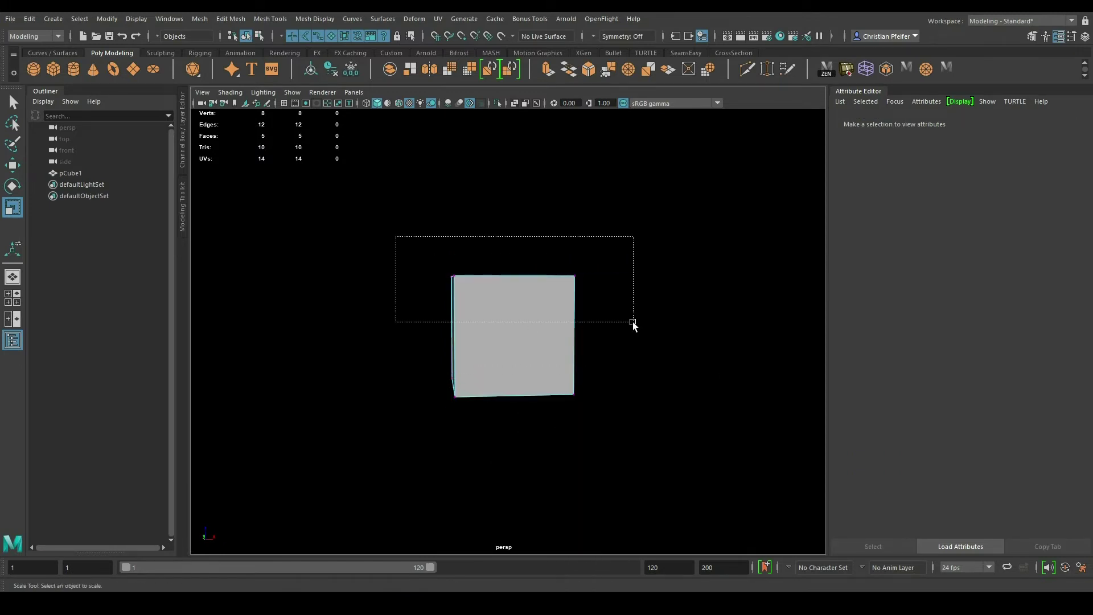
{"action": "key", "text": "w"}
{"action": "key", "text": "r"}
{"action": "mouse_move", "coordinate": [559, 277]}
{"action": "left_mouse_down", "text": "alt"}
{"action": "mouse_move", "coordinate": [530, 298]}
{"action": "mouse_move", "coordinate": [489, 282]}
{"action": "left_mouse_up", "text": "alt"}
{"action": "key", "text": "w"}
{"action": "mouse_move", "coordinate": [507, 244]}
{"action": "left_mouse_down"}
{"action": "mouse_move", "coordinate": [506, 296]}
{"action": "mouse_move", "coordinate": [500, 183]}
{"action": "left_mouse_up"}
{"action": "key", "text": "ctrl+F11"}
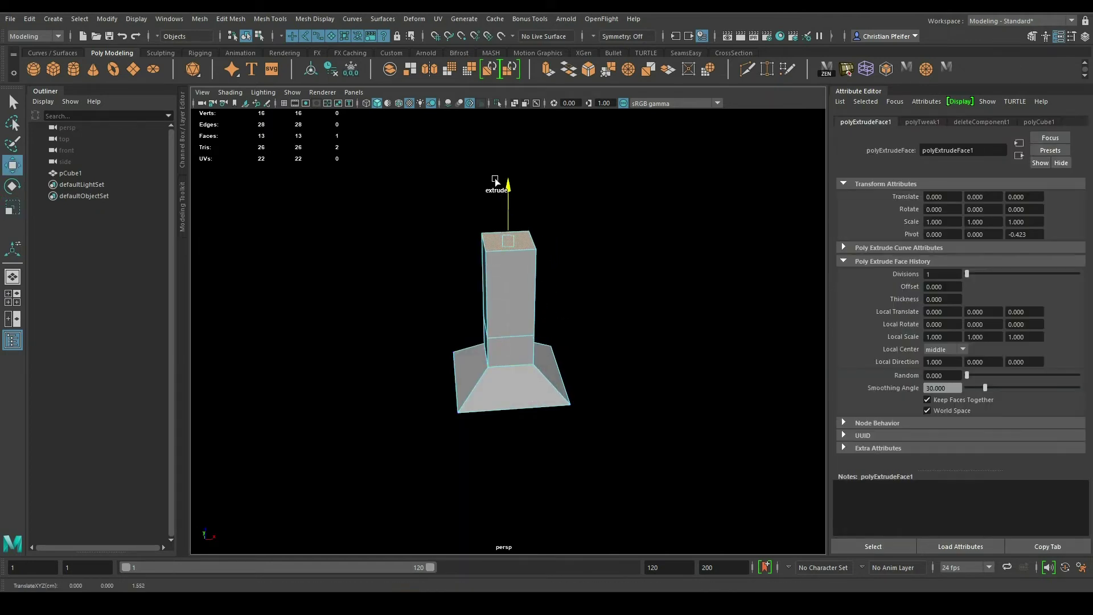
Step: Adjust the Scale Tool's axis orientation settings for the column
{"action": "key", "text": "r"}
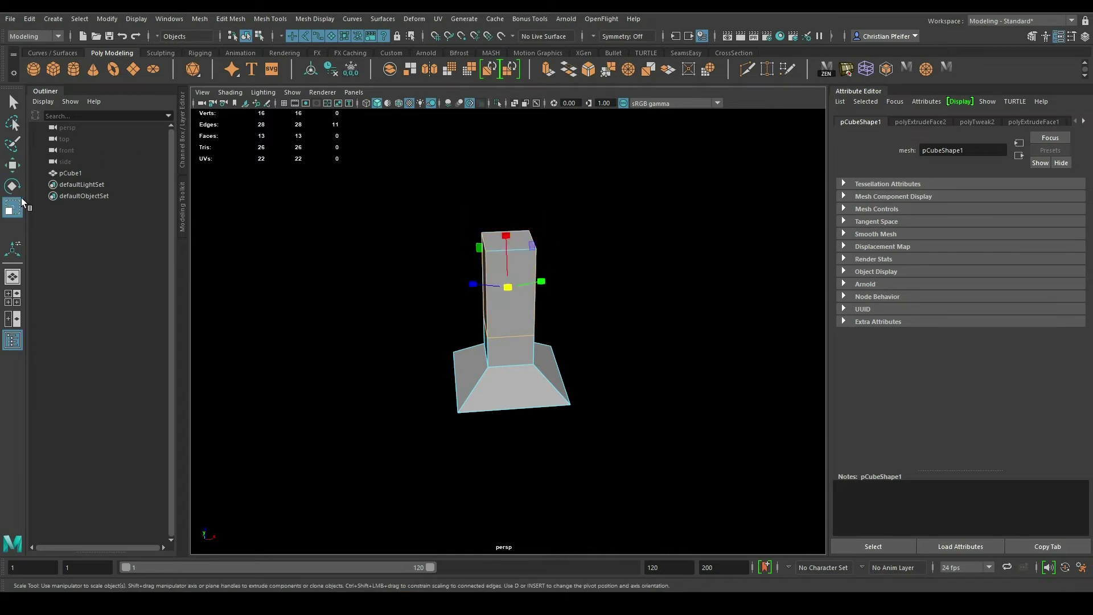
{"action": "double_click", "coordinate": [13, 207]}
{"action": "left_click", "coordinate": [148, 234]}
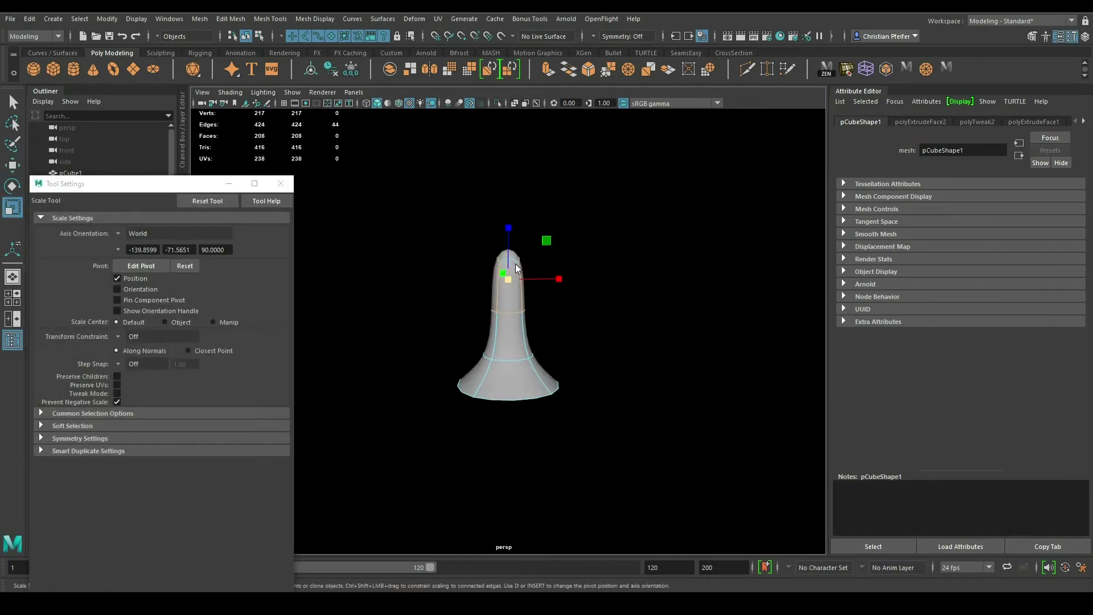
{"action": "mouse_move", "coordinate": [505, 262]}
{"action": "right_mouse_down"}
{"action": "mouse_move", "coordinate": [491, 333]}
{"action": "mouse_move", "coordinate": [515, 296]}
{"action": "mouse_move", "coordinate": [559, 271]}
{"action": "right_mouse_up"}
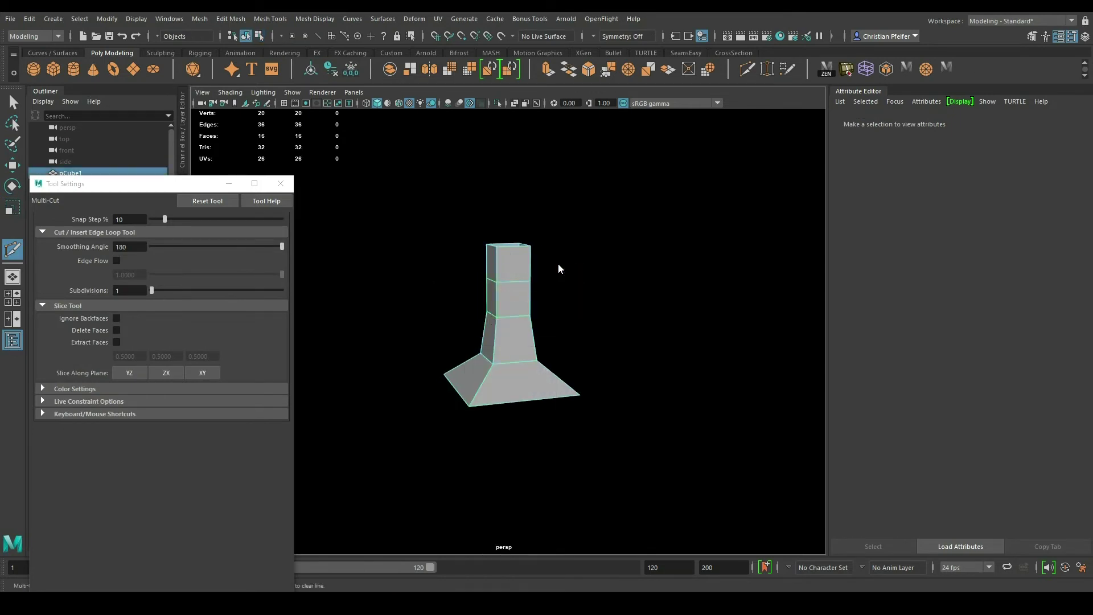
{"action": "key", "text": "q"}
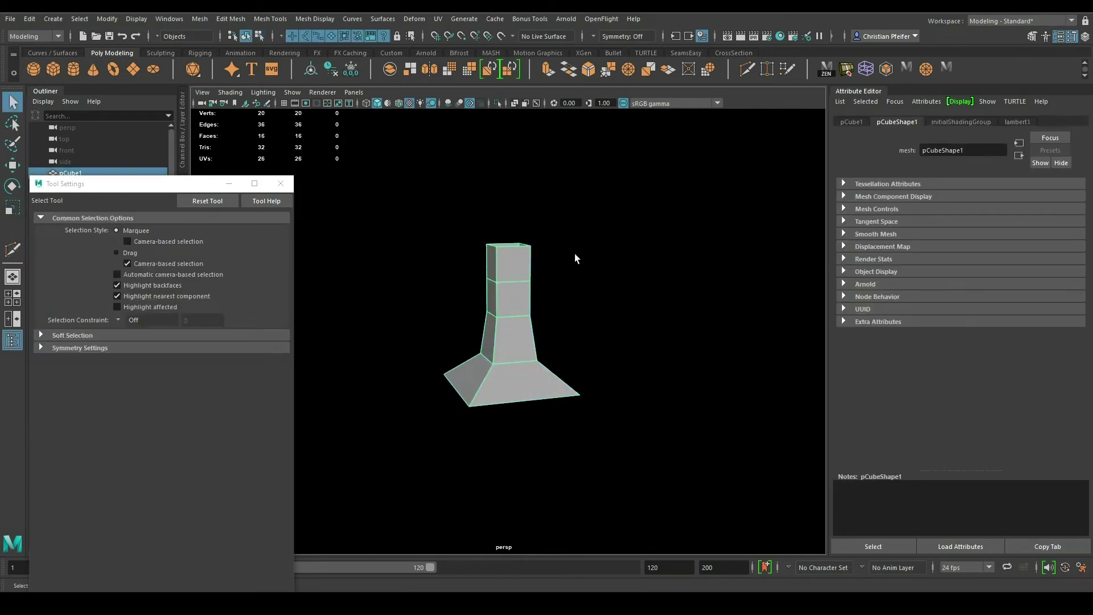
{"action": "left_click", "coordinate": [280, 184]}
Step: Select the four faces of the column's top section
{"action": "left_click_drag", "start_coordinate": [442, 286], "coordinate": [439, 293], "text": "alt"}
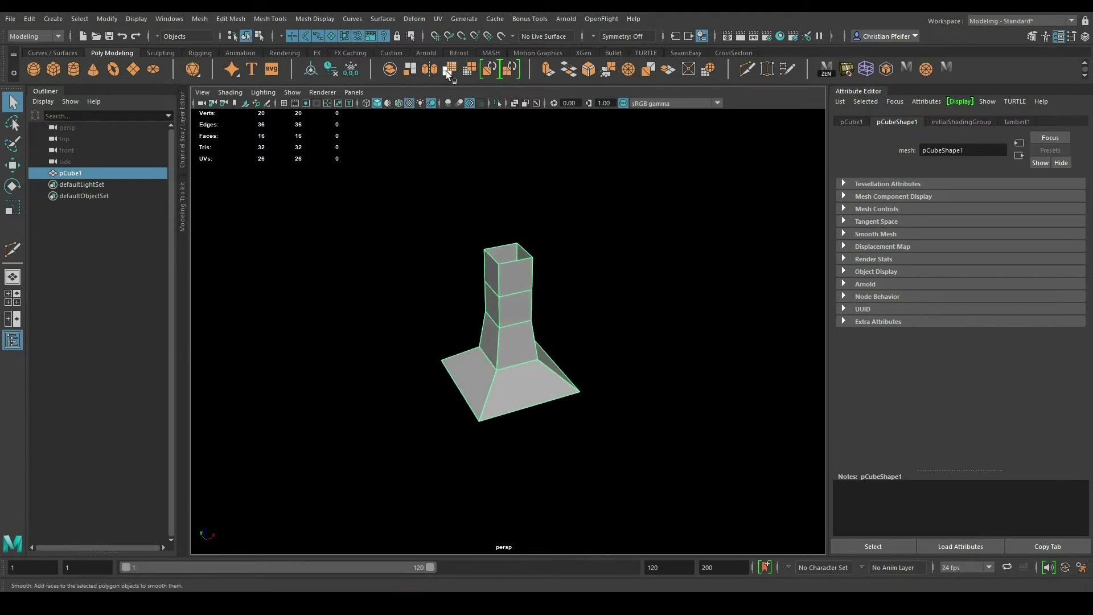
{"action": "right_click_drag", "start_coordinate": [524, 275], "coordinate": [527, 302]}
{"action": "mouse_move", "coordinate": [478, 239]}
{"action": "left_mouse_down"}
{"action": "mouse_move", "coordinate": [538, 288]}
{"action": "mouse_move", "coordinate": [506, 272]}
{"action": "left_mouse_up"}
Step: Smooth the column mesh with polySmoothFace1 division levels set to 2
{"action": "key", "text": "r"}
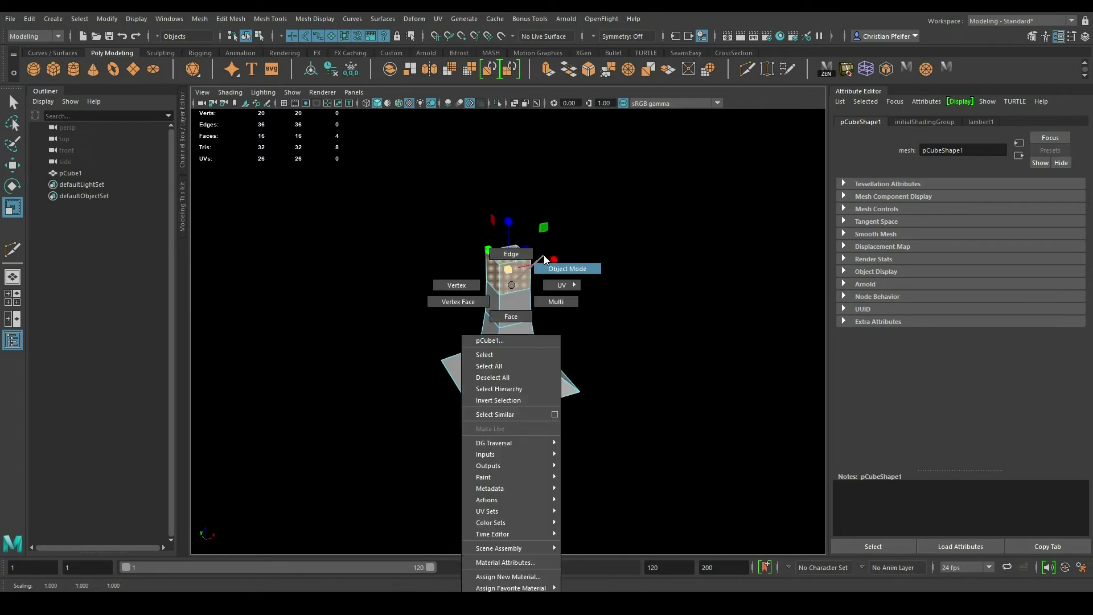
{"action": "right_click_drag", "start_coordinate": [506, 272], "coordinate": [544, 255]}
{"action": "left_click", "coordinate": [445, 70]}
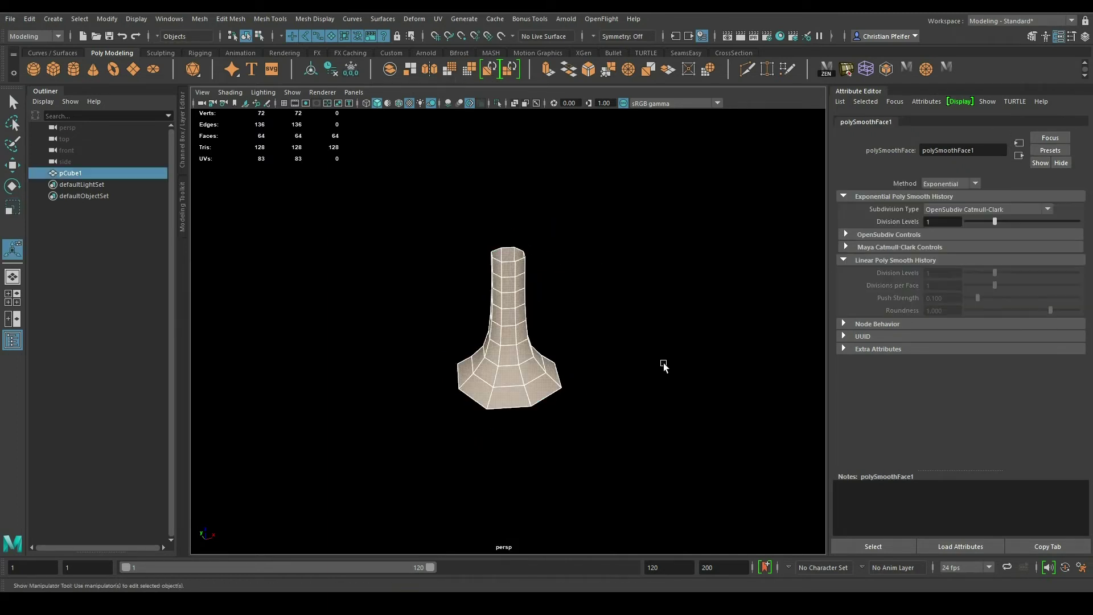
{"action": "key", "text": "f"}
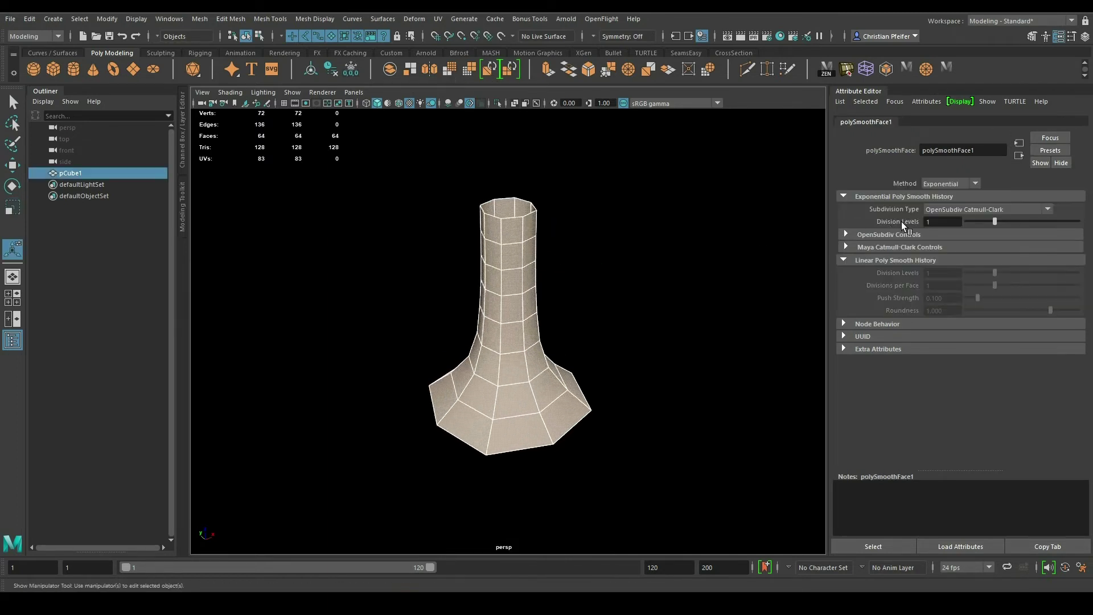
{"action": "left_click", "coordinate": [899, 221]}
{"action": "type", "text": "2"}
{"action": "key", "text": "Return"}
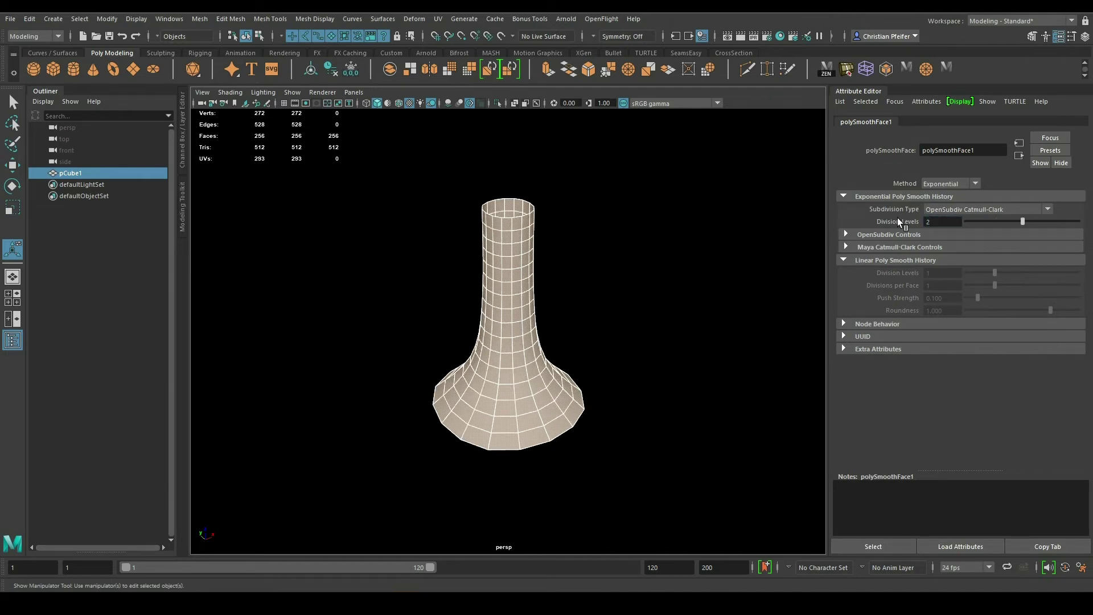
Step: Select every vertex of the smoothed vase
{"action": "key", "text": "q"}
{"action": "left_click", "coordinate": [508, 294]}
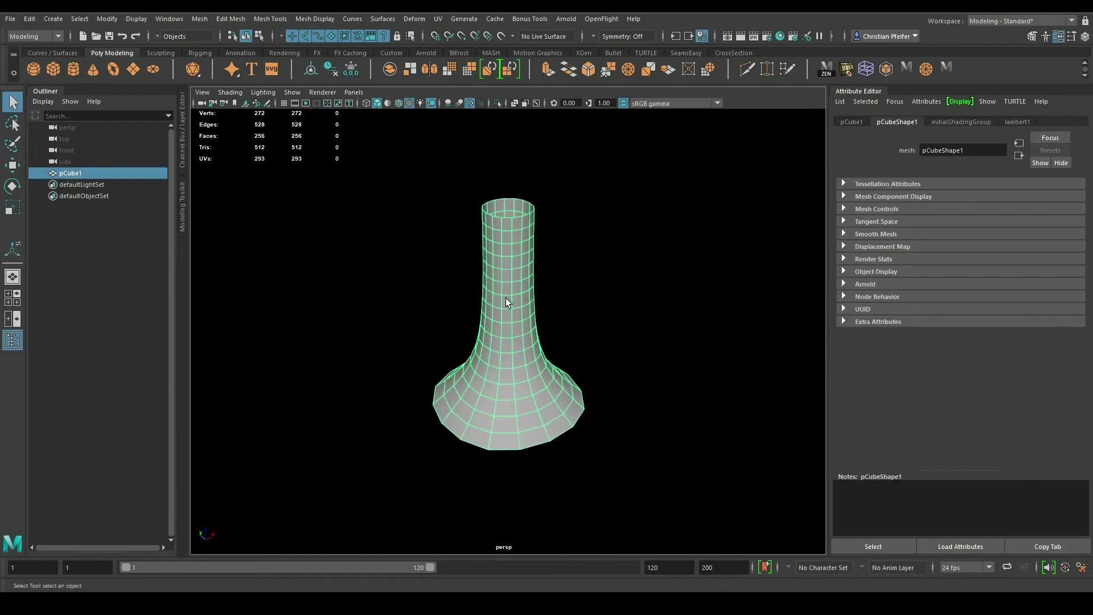
{"action": "left_click_drag", "start_coordinate": [506, 298], "coordinate": [545, 306], "text": "alt"}
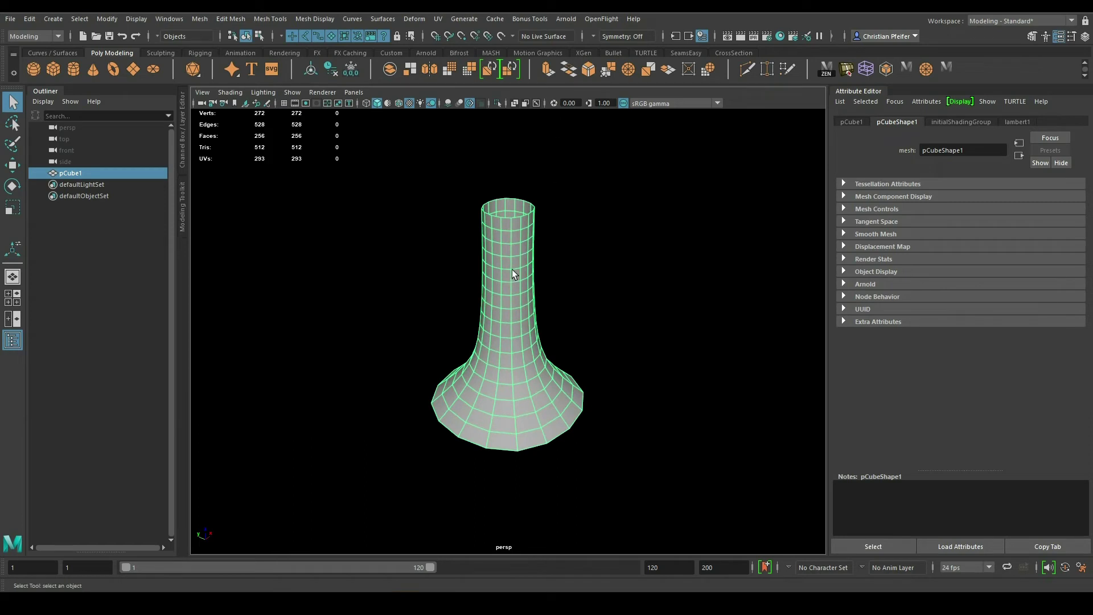
{"action": "right_click_drag", "start_coordinate": [511, 269], "coordinate": [451, 279]}
{"action": "left_click_drag", "start_coordinate": [335, 170], "coordinate": [765, 553]}
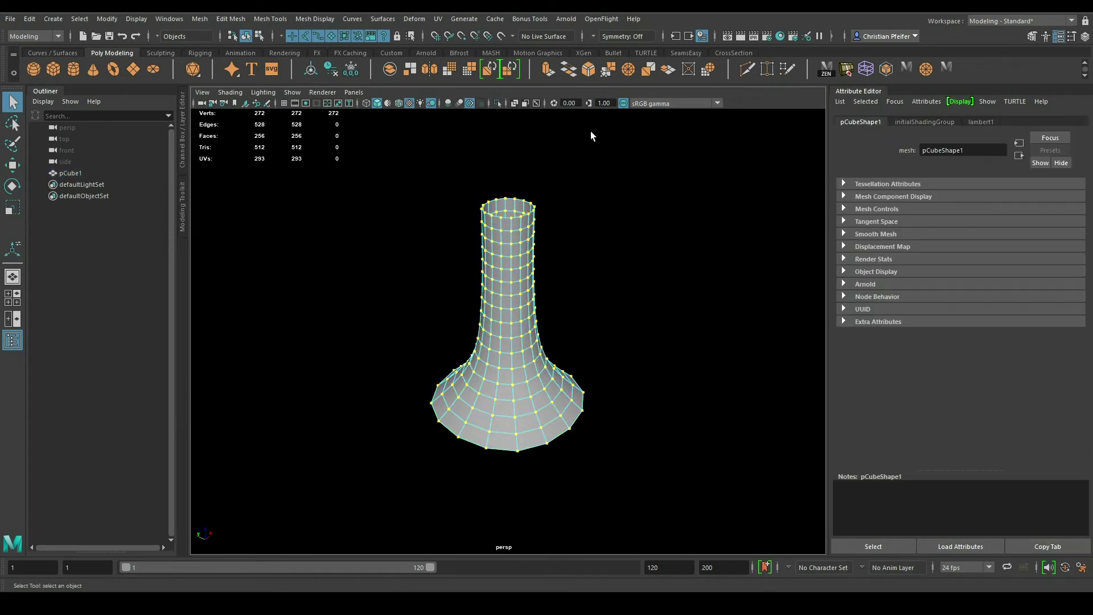
Step: Chamfer all vase vertices at width 0.333 and return to object mode
{"action": "left_click", "coordinate": [590, 69]}
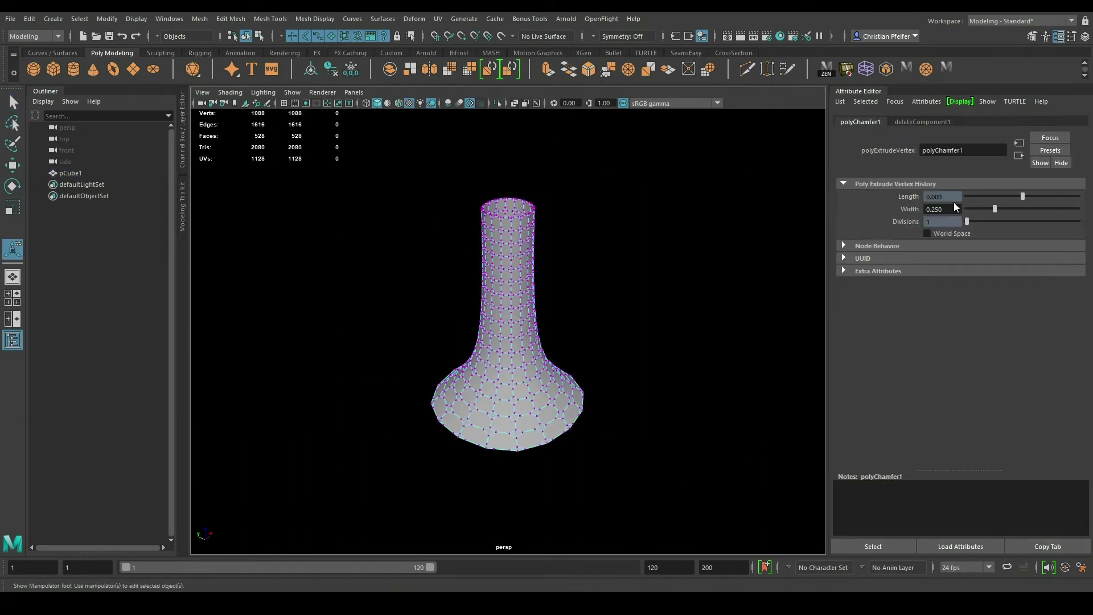
{"action": "type", "text": "33"}
{"action": "type", "text": "3"}
{"action": "key", "text": "Return"}
{"action": "scroll", "coordinate": [495, 305], "scroll_direction": "up", "scroll_amount": 2}
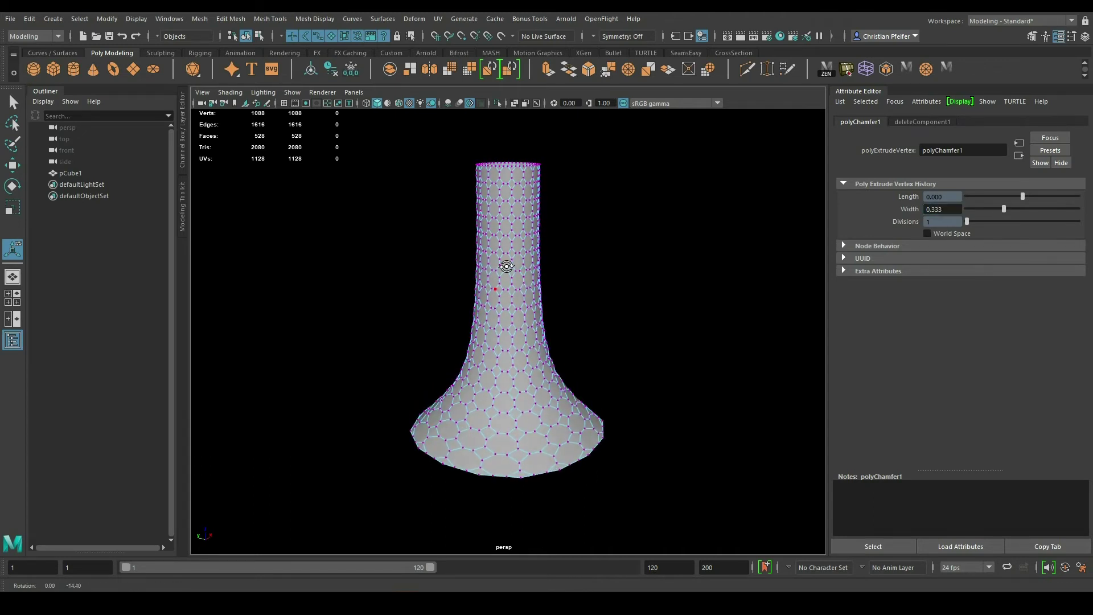
{"action": "scroll", "coordinate": [507, 247], "scroll_direction": "up", "scroll_amount": 3}
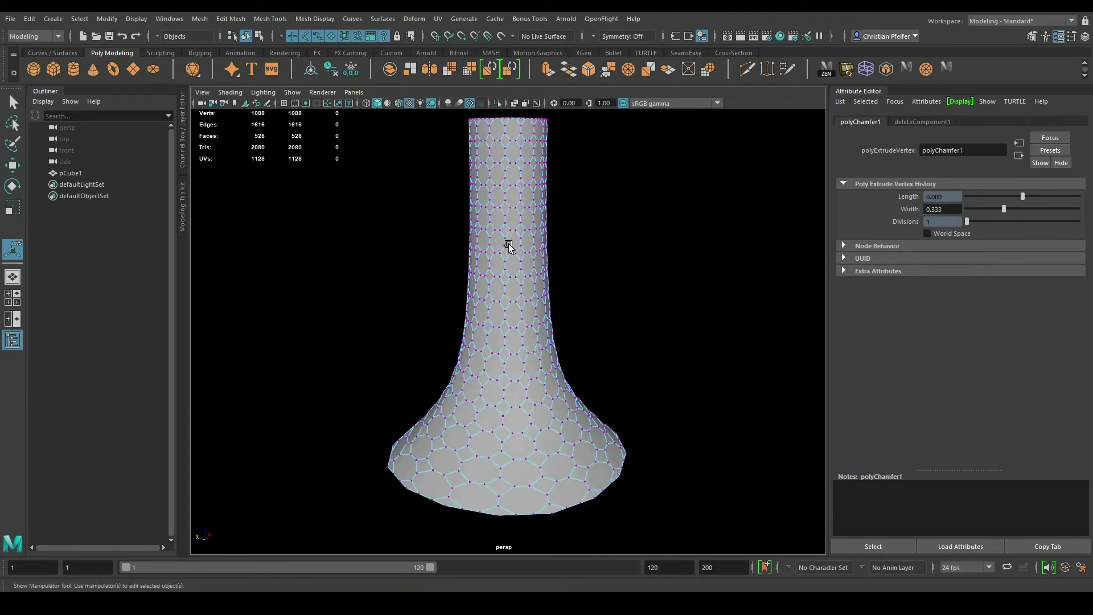
{"action": "mouse_move", "coordinate": [515, 242]}
{"action": "left_mouse_down", "text": "alt"}
{"action": "mouse_move", "coordinate": [507, 309]}
{"action": "mouse_move", "coordinate": [527, 300]}
{"action": "left_mouse_up", "text": "alt"}
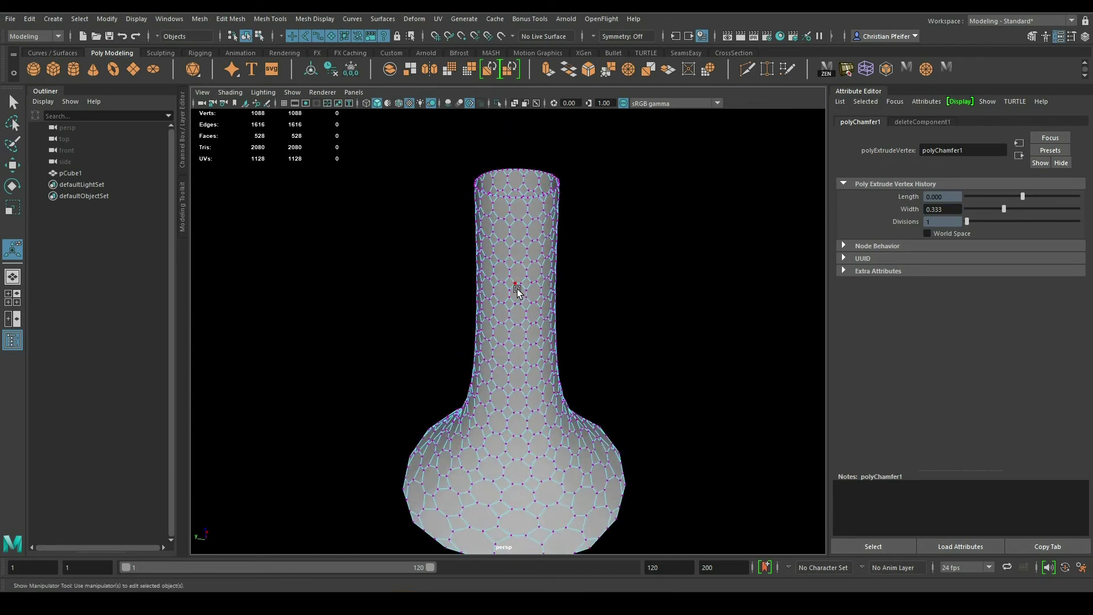
{"action": "mouse_move", "coordinate": [519, 276]}
{"action": "right_mouse_down"}
{"action": "mouse_move", "coordinate": [553, 259]}
{"action": "mouse_move", "coordinate": [449, 288]}
{"action": "right_mouse_up"}
{"action": "scroll", "coordinate": [555, 264], "scroll_direction": "down", "scroll_amount": 5}
Step: Split the vase along all its edges into separate cells and select it
{"action": "left_click_drag", "start_coordinate": [418, 227], "coordinate": [688, 481]}
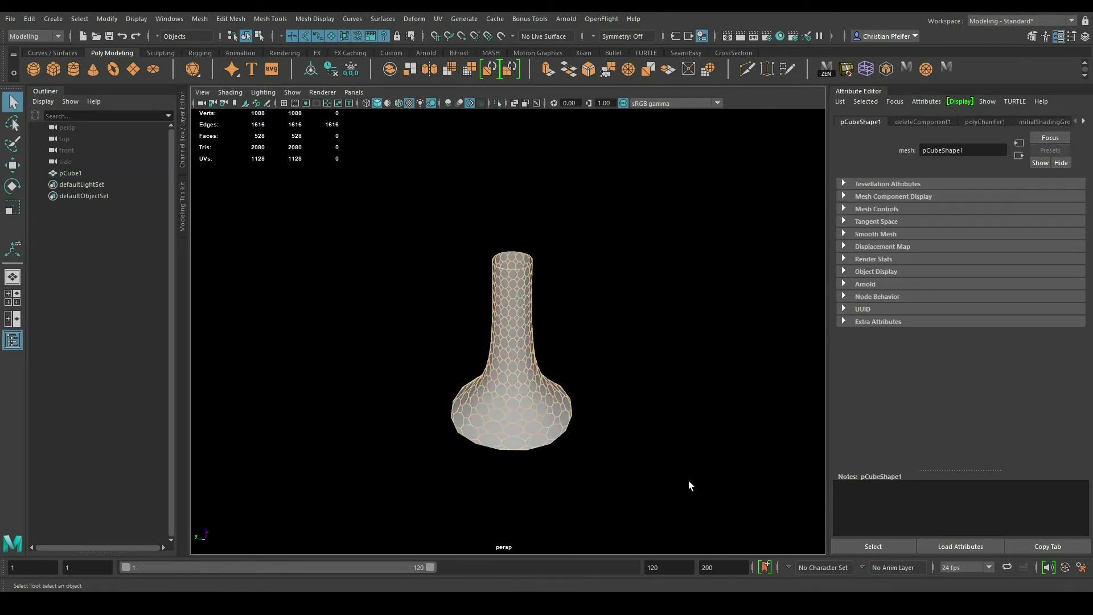
{"action": "scroll", "coordinate": [683, 433], "scroll_direction": "up", "scroll_amount": 5}
{"action": "right_click_drag", "start_coordinate": [674, 367], "coordinate": [664, 390], "text": "shift"}
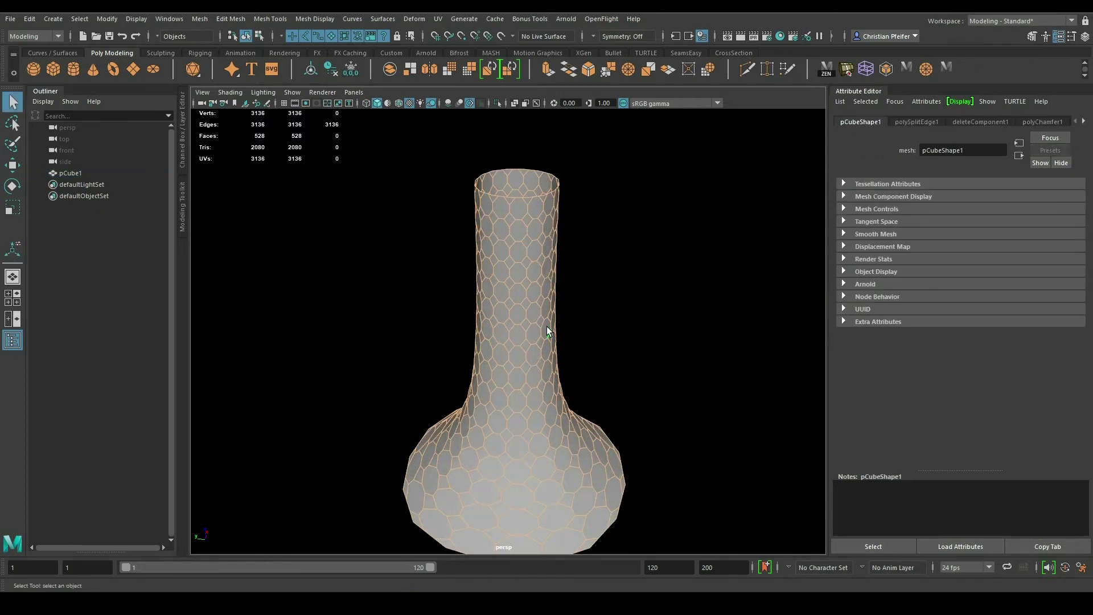
{"action": "right_click_drag", "start_coordinate": [547, 330], "coordinate": [607, 280]}
{"action": "left_click", "coordinate": [539, 342]}
{"action": "scroll", "coordinate": [551, 334], "scroll_direction": "down", "scroll_amount": 1}
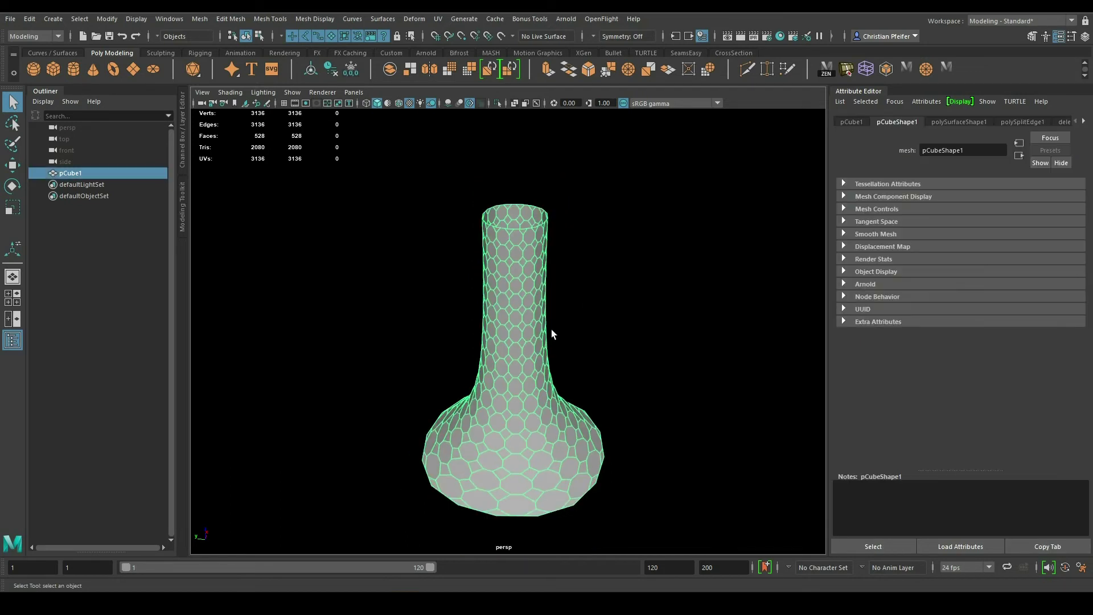
{"action": "mouse_move", "coordinate": [551, 334]}
{"action": "left_mouse_down", "text": "alt"}
{"action": "mouse_move", "coordinate": [566, 329]}
{"action": "mouse_move", "coordinate": [524, 342]}
{"action": "left_mouse_up", "text": "alt"}
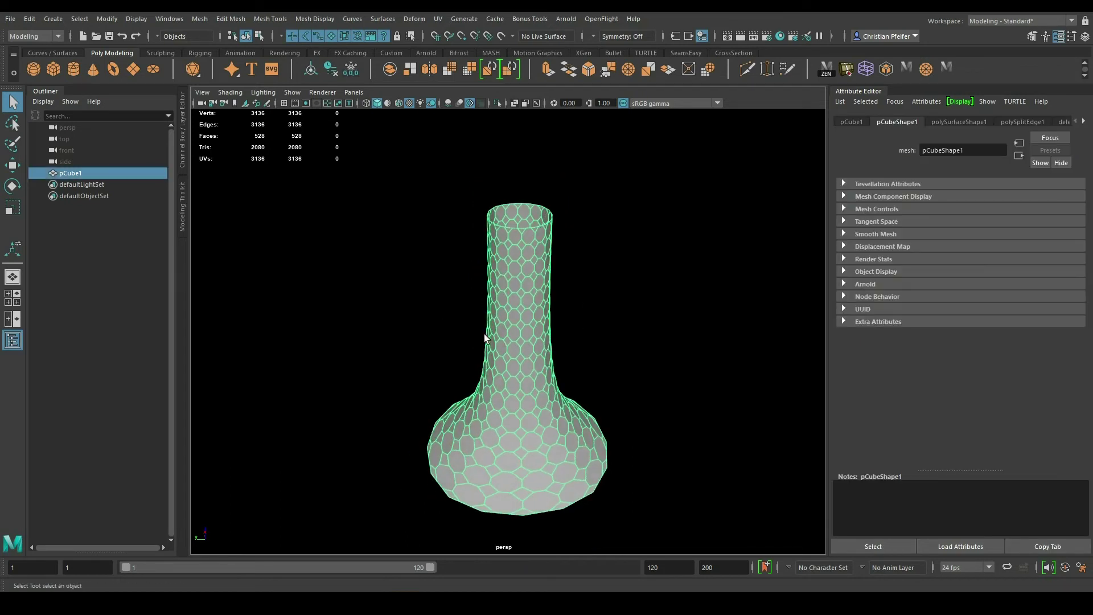
Step: Duplicate the vase, naming the copy Blend and the original Base
{"action": "key", "text": "ctrl+d"}
{"action": "double_click", "coordinate": [99, 185]}
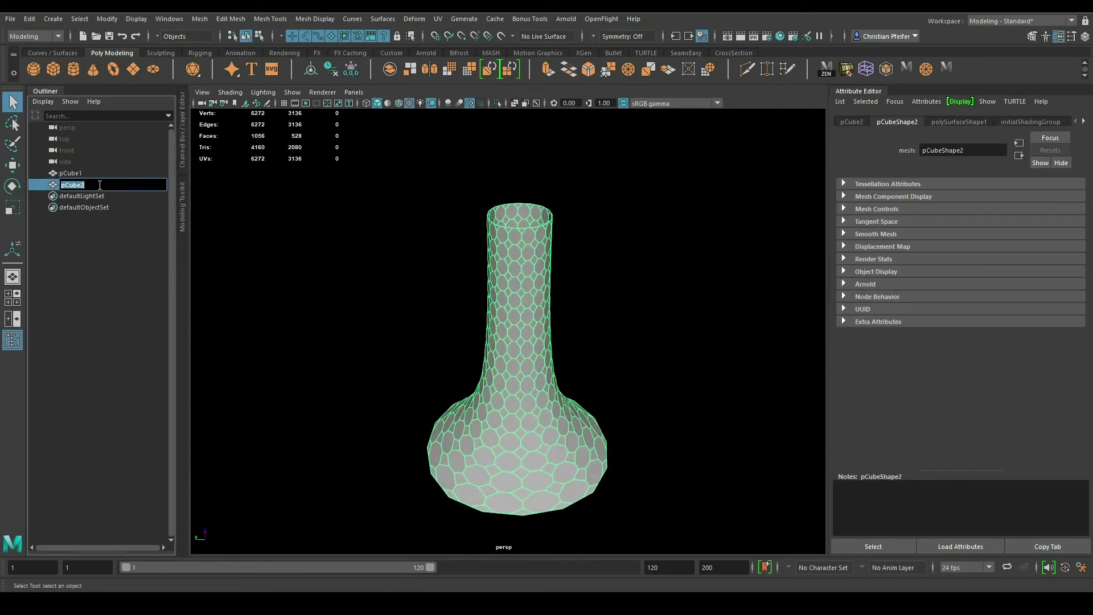
{"action": "type", "text": "Blend"}
{"action": "key", "text": "Return"}
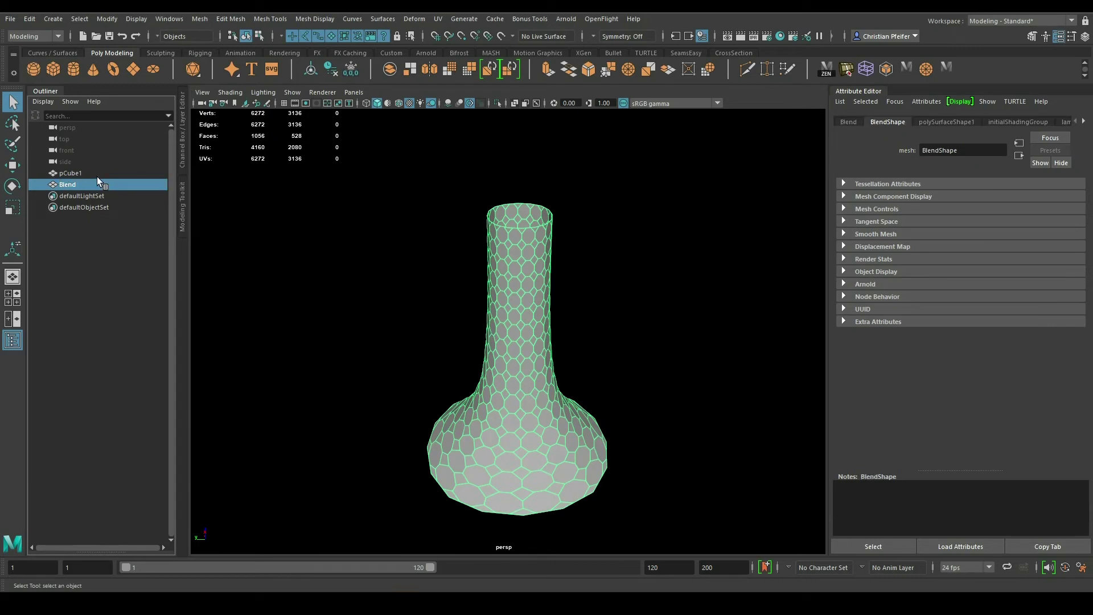
{"action": "double_click", "coordinate": [91, 173]}
{"action": "type", "text": "Base"}
{"action": "key", "text": "Return"}
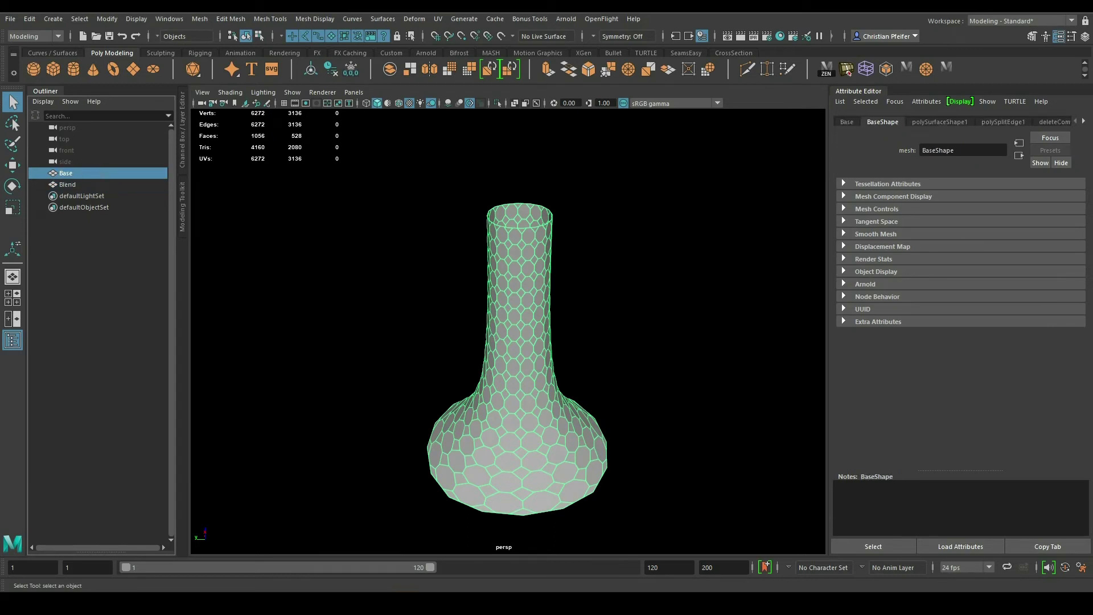
Step: Hide Base and select all 528 faces of the Blend vase
{"action": "key", "text": "ctrl+h"}
{"action": "left_click", "coordinate": [74, 183]}
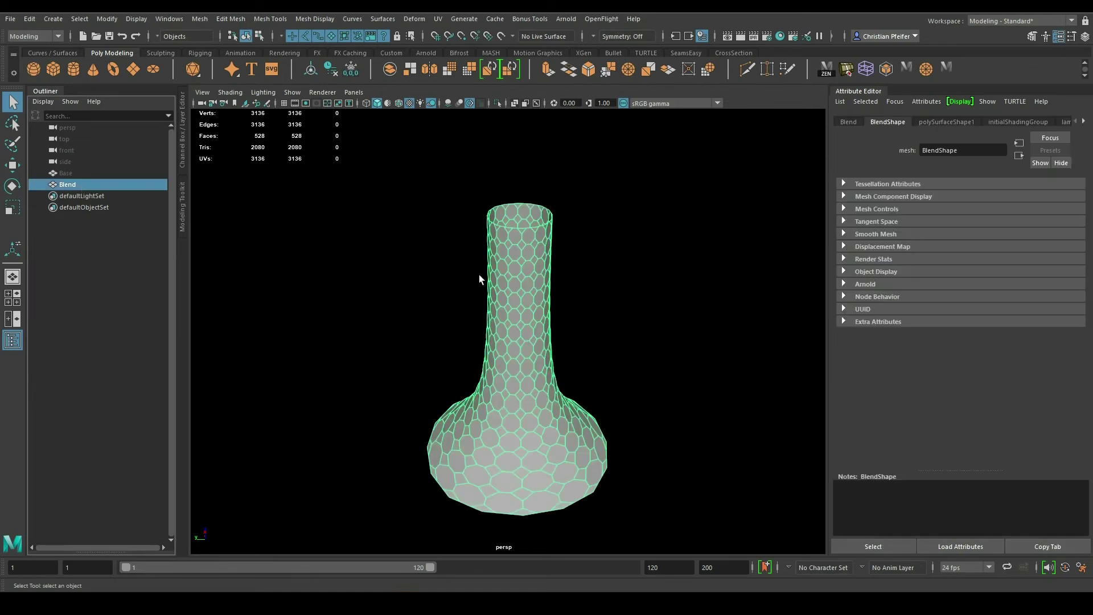
{"action": "right_click_drag", "start_coordinate": [526, 293], "coordinate": [510, 306]}
{"action": "left_click_drag", "start_coordinate": [359, 171], "coordinate": [752, 552]}
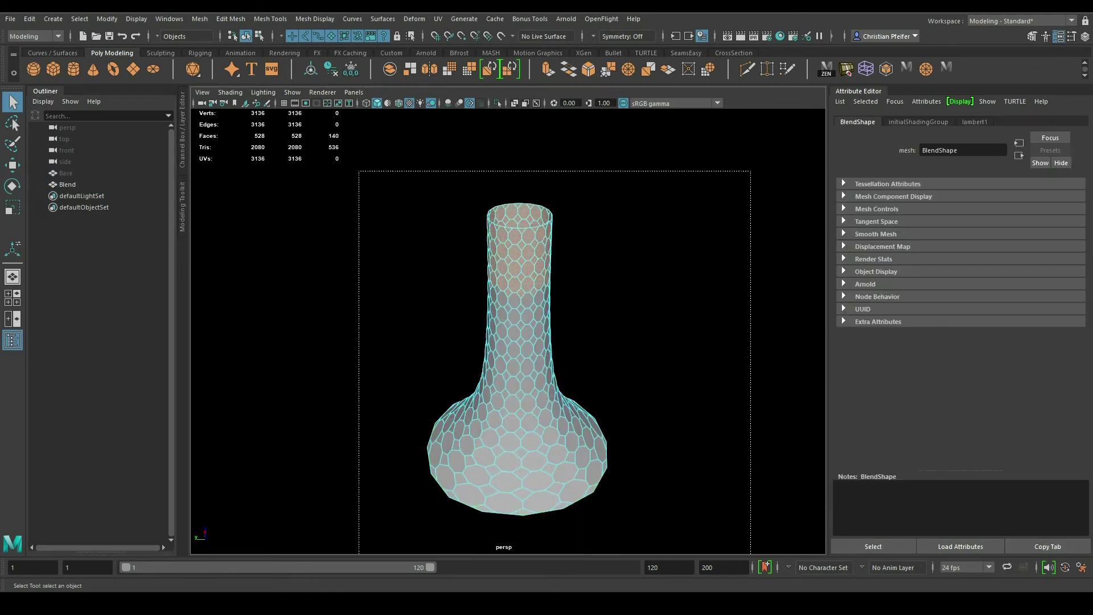
Step: Scale each Blend face down to a tiny dot using Component axis orientation
{"action": "left_click", "coordinate": [12, 206]}
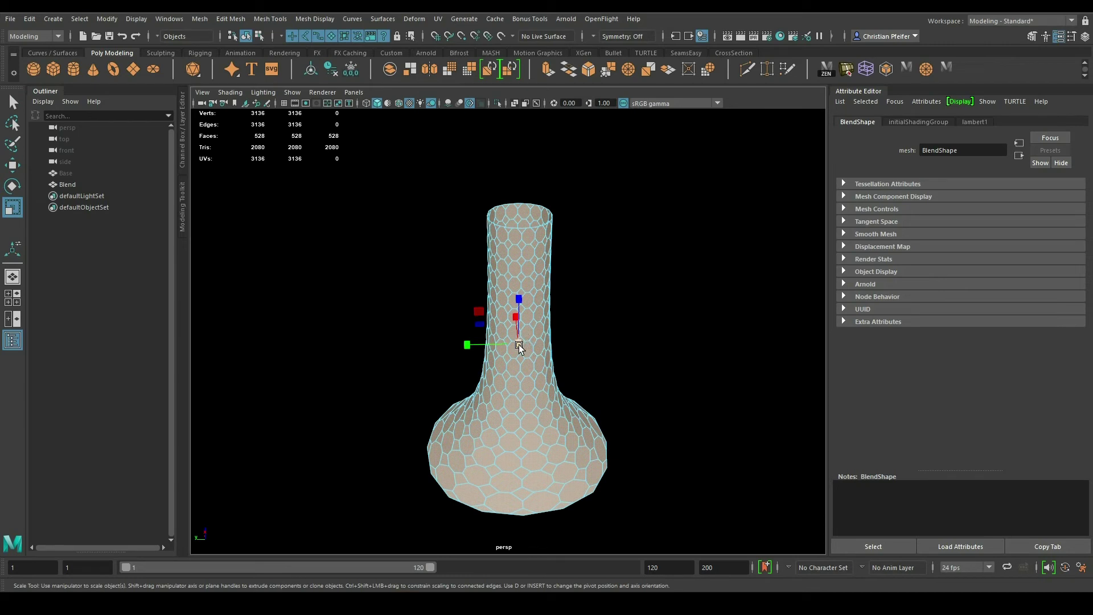
{"action": "double_click", "coordinate": [13, 206]}
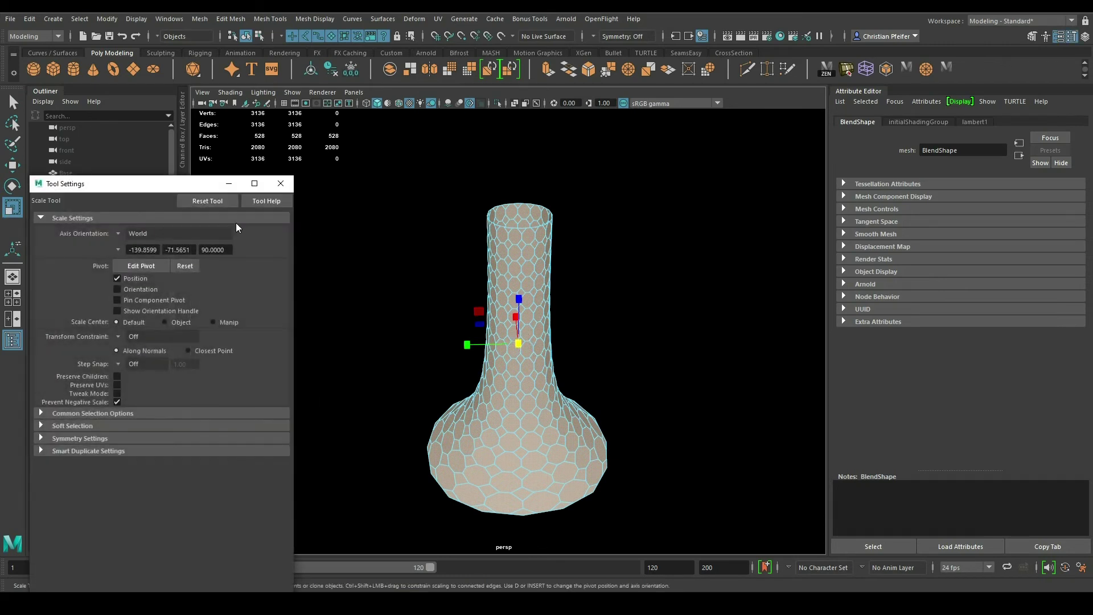
{"action": "left_click", "coordinate": [128, 234]}
{"action": "left_click", "coordinate": [157, 258]}
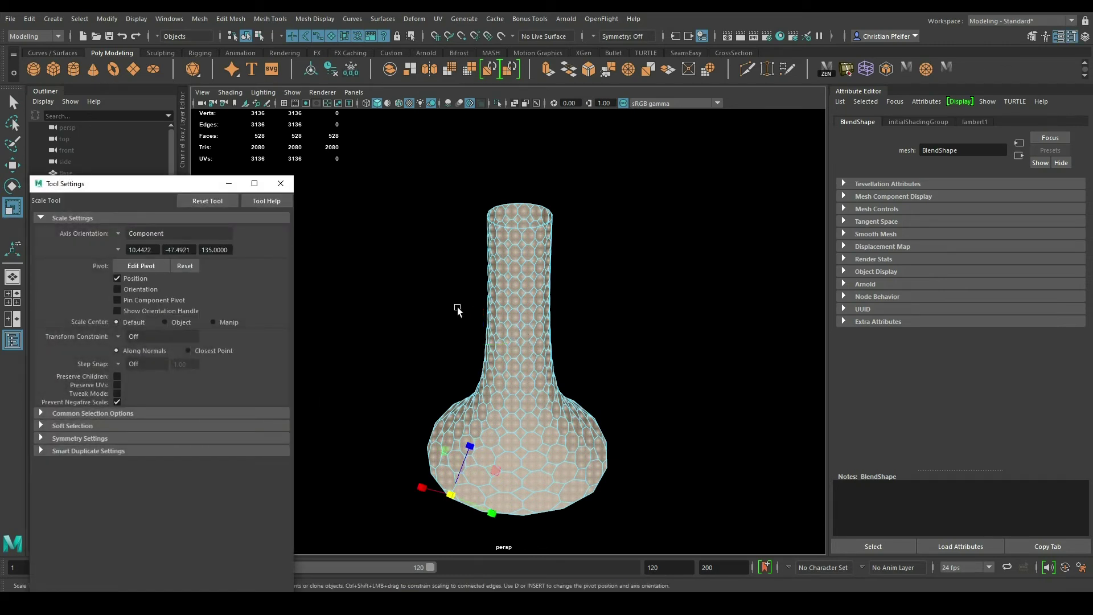
{"action": "left_click_drag", "start_coordinate": [449, 493], "coordinate": [441, 495]}
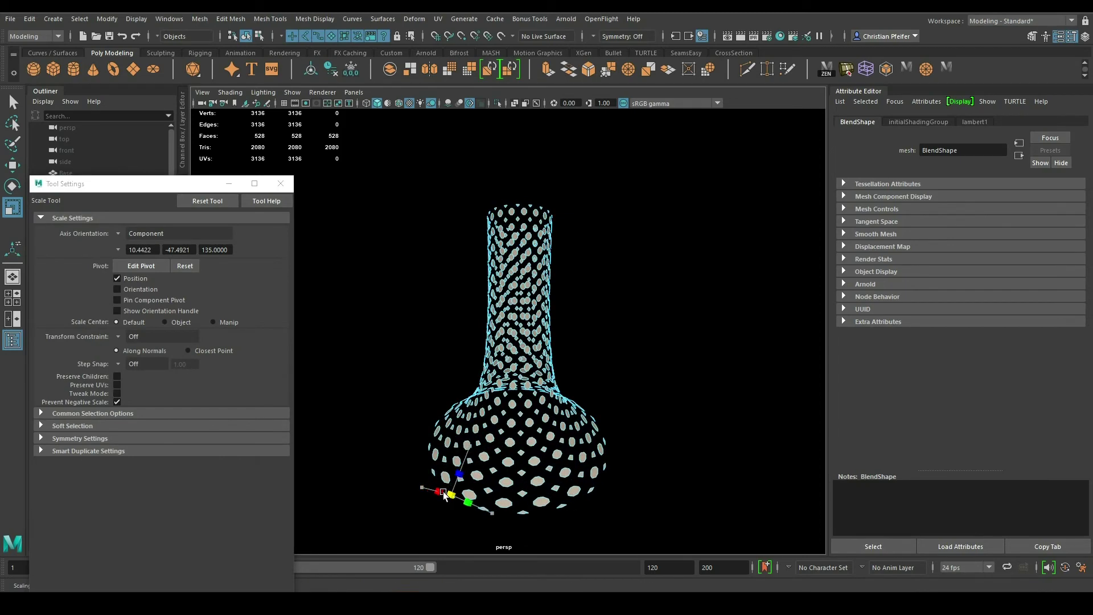
Step: Hide the Blend vase and select the Base vase
{"action": "right_click_drag", "start_coordinate": [500, 293], "coordinate": [552, 276]}
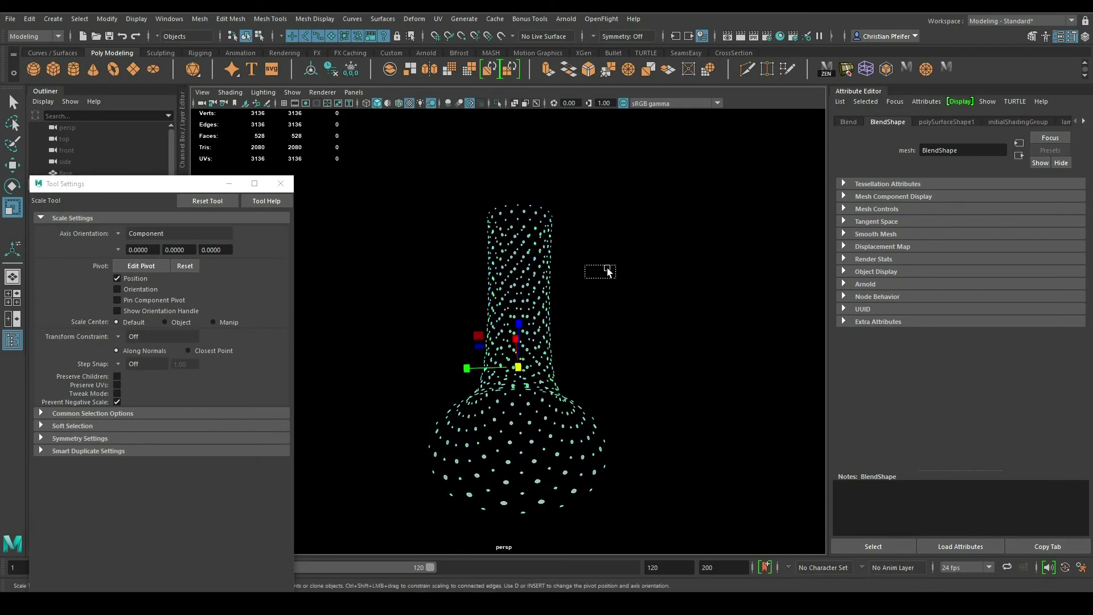
{"action": "left_click", "coordinate": [280, 184]}
{"action": "left_click", "coordinate": [94, 172]}
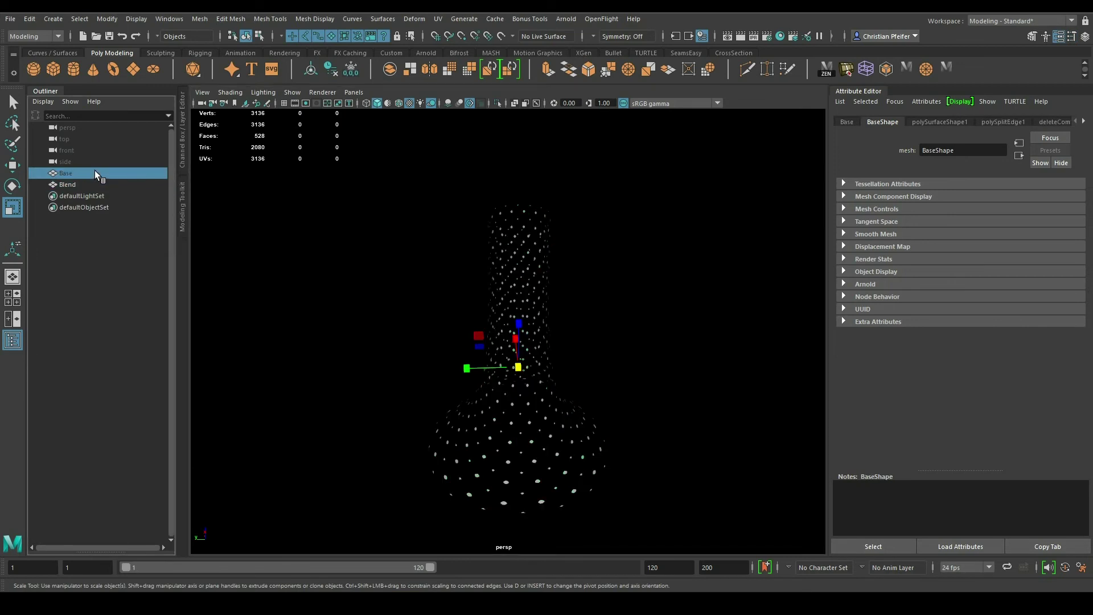
{"action": "left_click", "coordinate": [76, 182]}
{"action": "key", "text": "ctrl+h"}
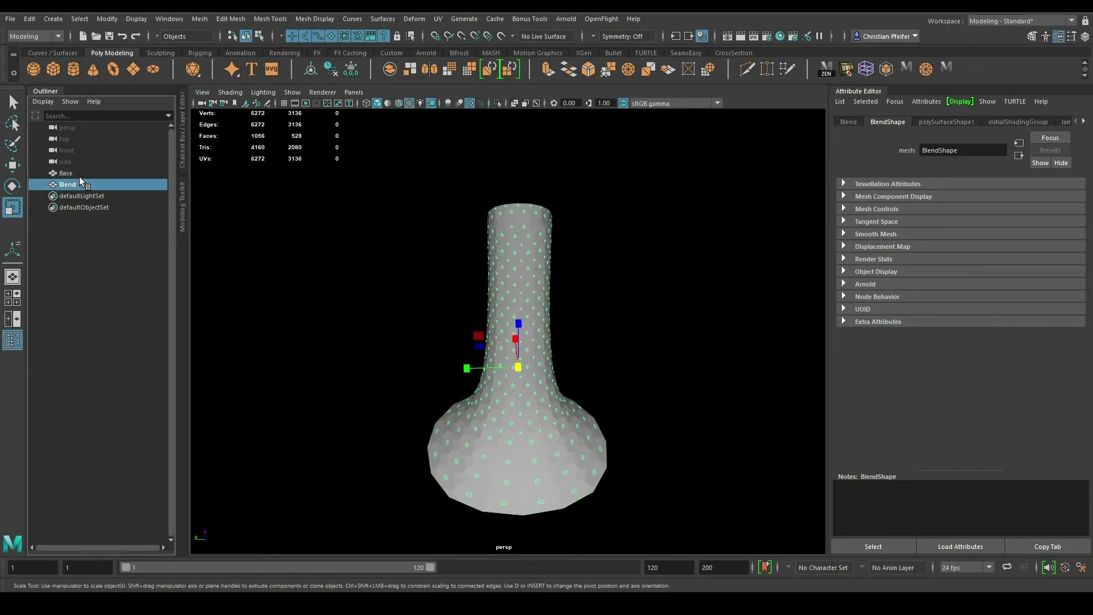
{"action": "left_click", "coordinate": [79, 174]}
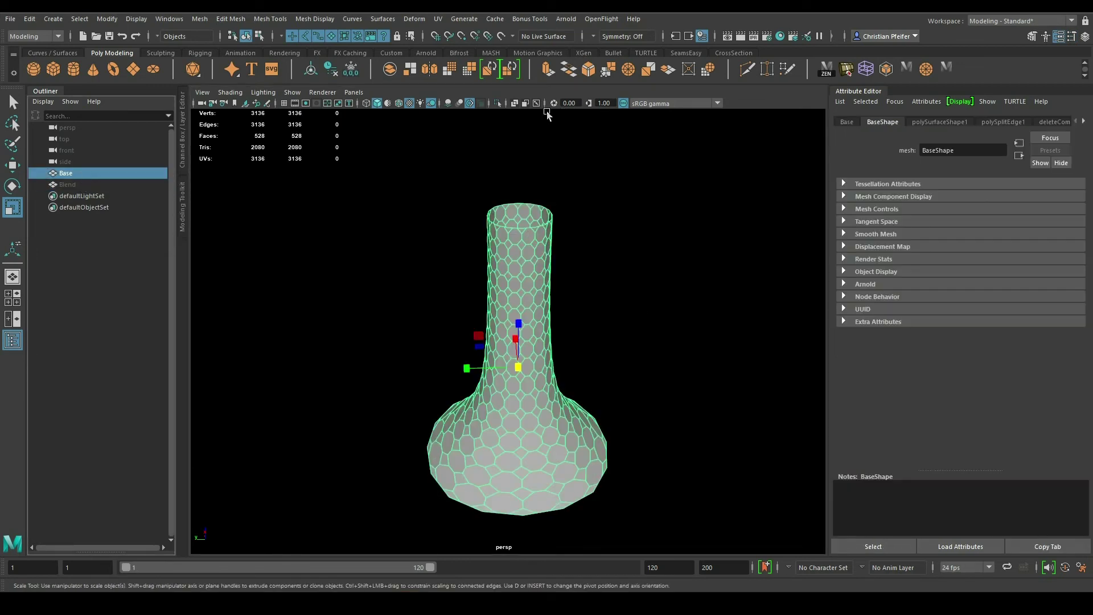
Step: Add MASH_BlendDeformer1 from the MASH shelf with Blend as its Blend Mesh
{"action": "left_click", "coordinate": [500, 54]}
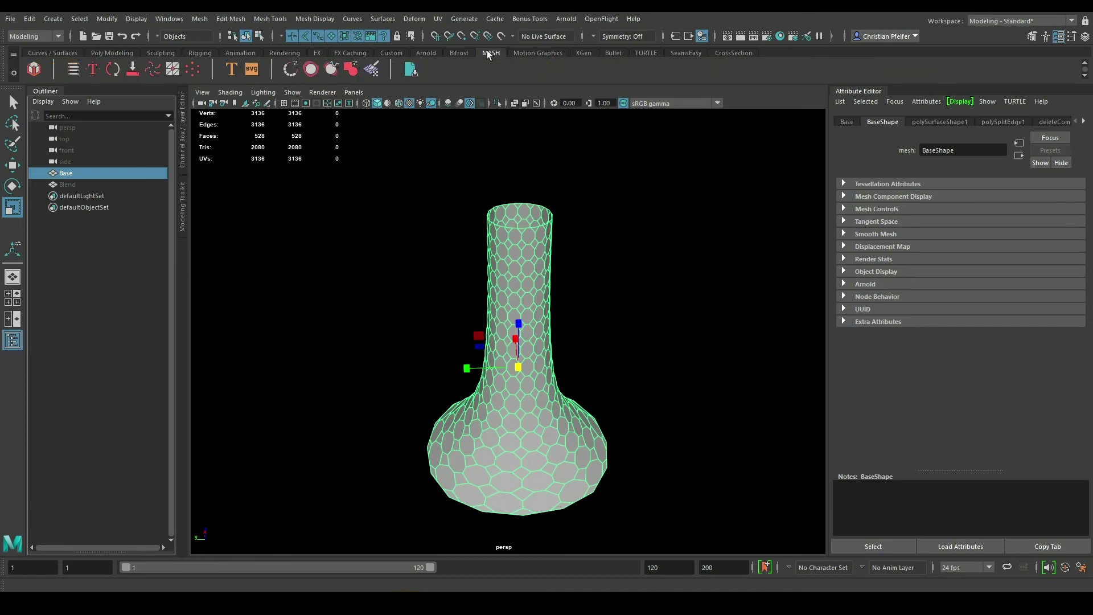
{"action": "left_click", "coordinate": [355, 69]}
{"action": "left_click", "coordinate": [1060, 122]}
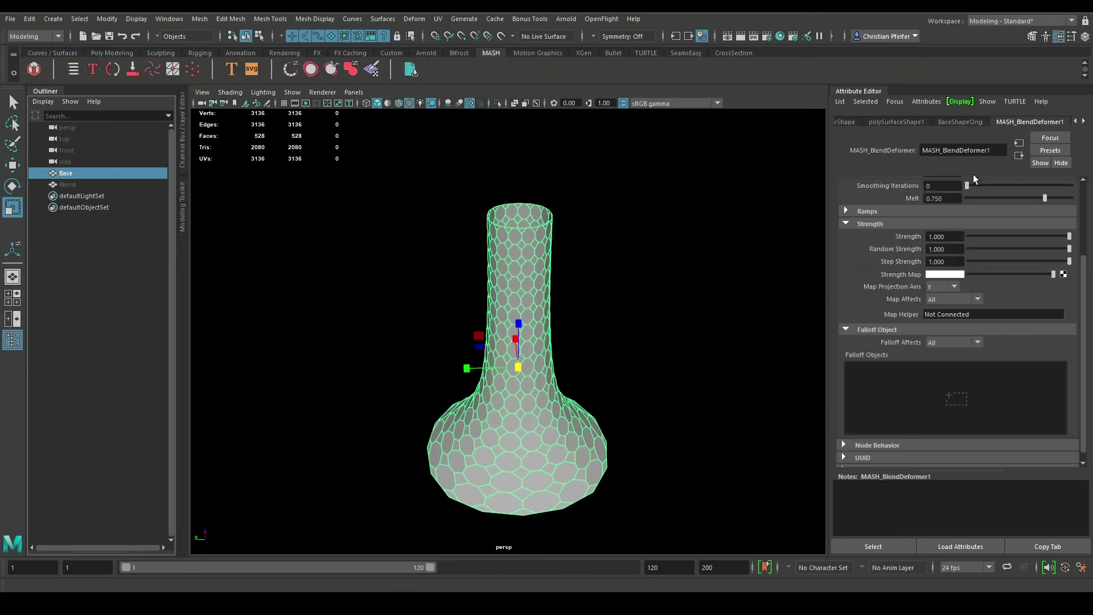
{"action": "scroll", "coordinate": [977, 216], "scroll_direction": "up", "scroll_amount": 3}
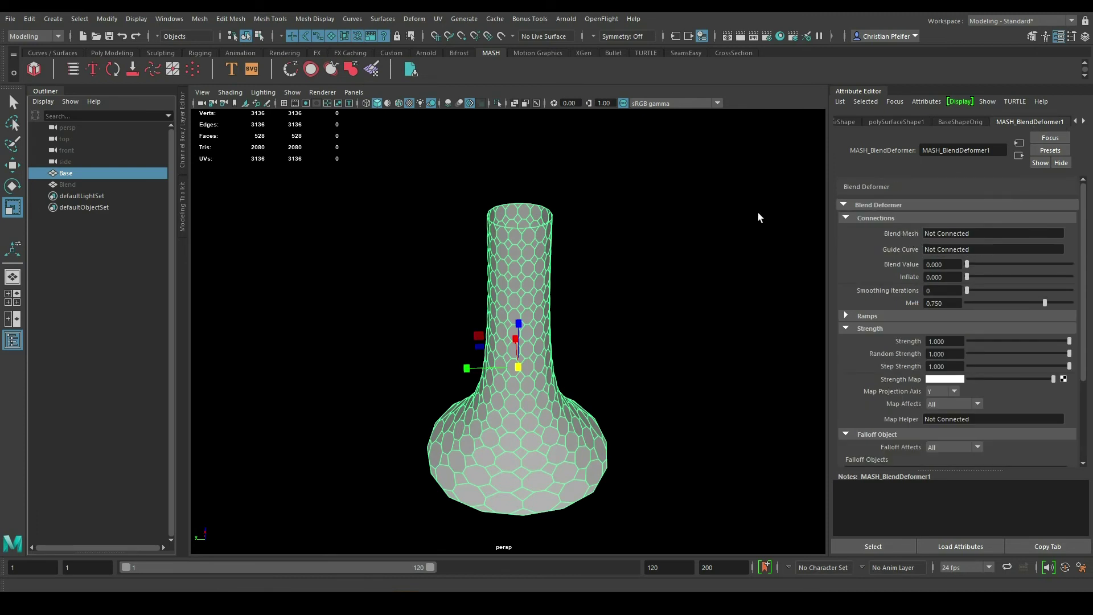
{"action": "middle_click_drag", "start_coordinate": [98, 195], "coordinate": [934, 236]}
{"action": "mouse_move", "coordinate": [967, 264]}
{"action": "left_mouse_down"}
{"action": "mouse_move", "coordinate": [1054, 270]}
{"action": "mouse_move", "coordinate": [928, 290]}
{"action": "left_mouse_up"}
{"action": "scroll", "coordinate": [924, 339], "scroll_direction": "down", "scroll_amount": 3}
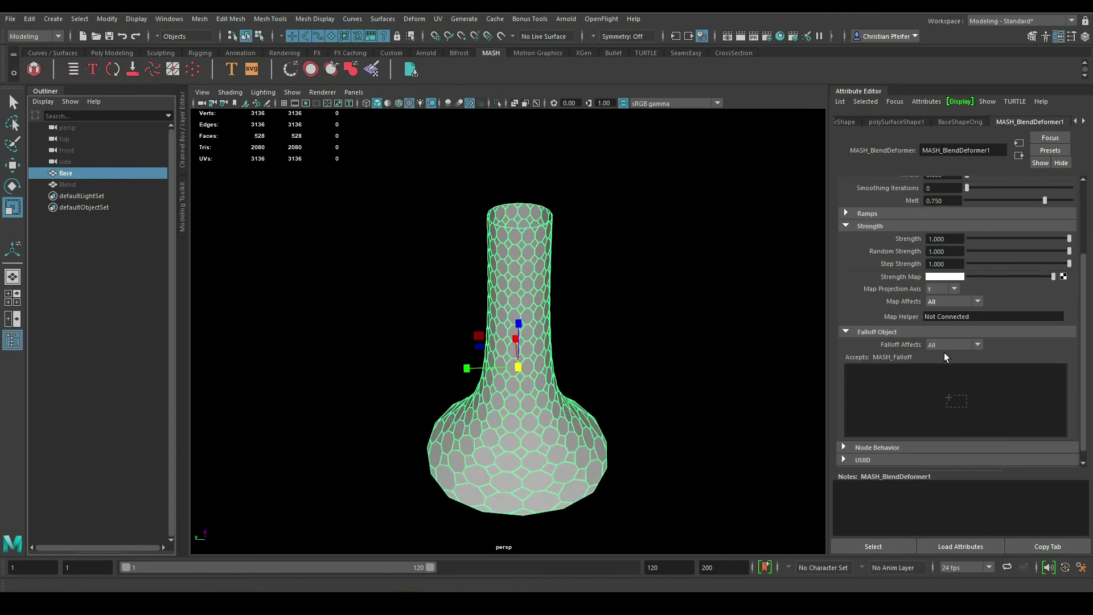
Step: Create a falloff sphere for the deformer, enlarge it, and raise it up the vase
{"action": "right_click", "coordinate": [930, 382]}
{"action": "left_click", "coordinate": [956, 389]}
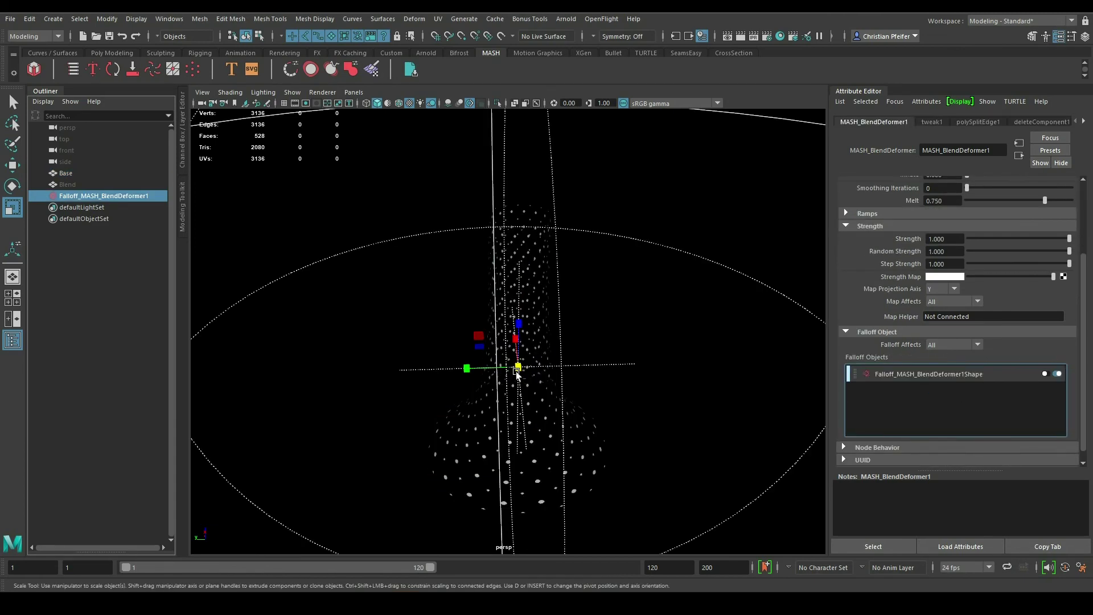
{"action": "left_click_drag", "start_coordinate": [517, 373], "coordinate": [489, 380]}
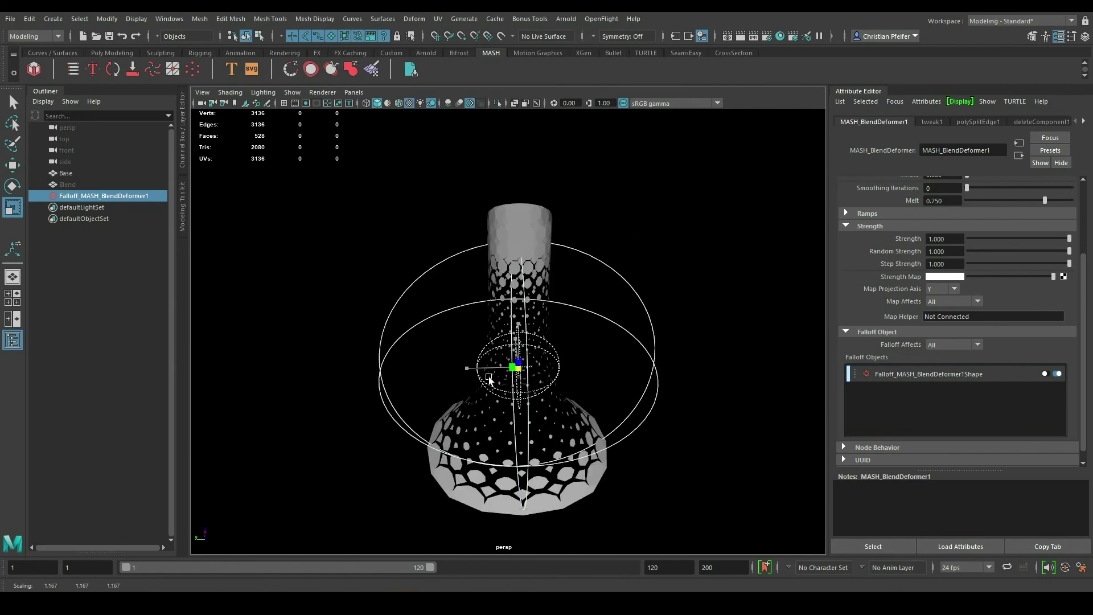
{"action": "key", "text": "w"}
{"action": "mouse_move", "coordinate": [515, 312]}
{"action": "left_mouse_down"}
{"action": "mouse_move", "coordinate": [514, 155]}
{"action": "mouse_move", "coordinate": [519, 222]}
{"action": "mouse_move", "coordinate": [524, 173]}
{"action": "mouse_move", "coordinate": [503, 154]}
{"action": "mouse_move", "coordinate": [604, 317]}
{"action": "left_mouse_up"}
Step: Slide the falloff sphere higher so holes open along the vase's neck
{"action": "key", "text": "r"}
{"action": "key", "text": "w"}
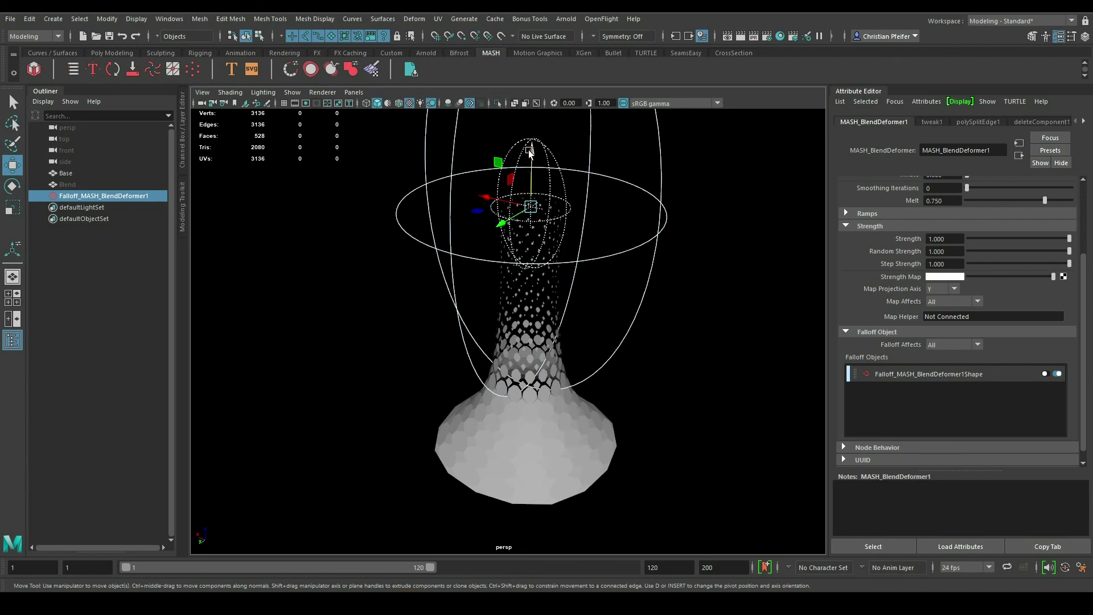
{"action": "mouse_move", "coordinate": [528, 149]}
{"action": "left_mouse_down"}
{"action": "mouse_move", "coordinate": [519, 233]}
{"action": "mouse_move", "coordinate": [580, 302]}
{"action": "mouse_move", "coordinate": [602, 286]}
{"action": "left_mouse_up"}
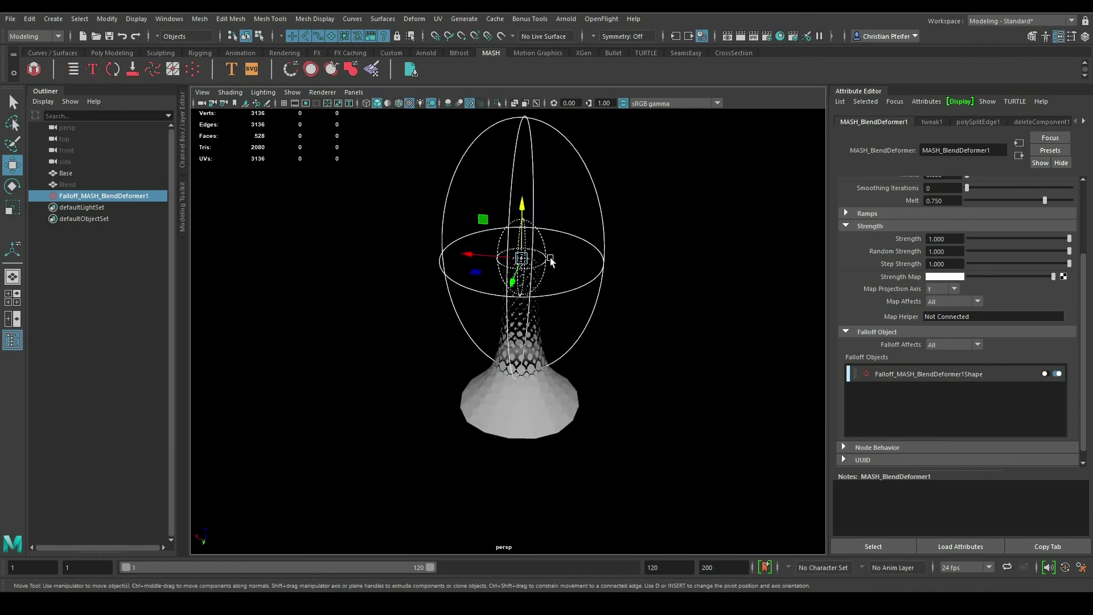
{"action": "left_click_drag", "start_coordinate": [522, 212], "coordinate": [500, 173]}
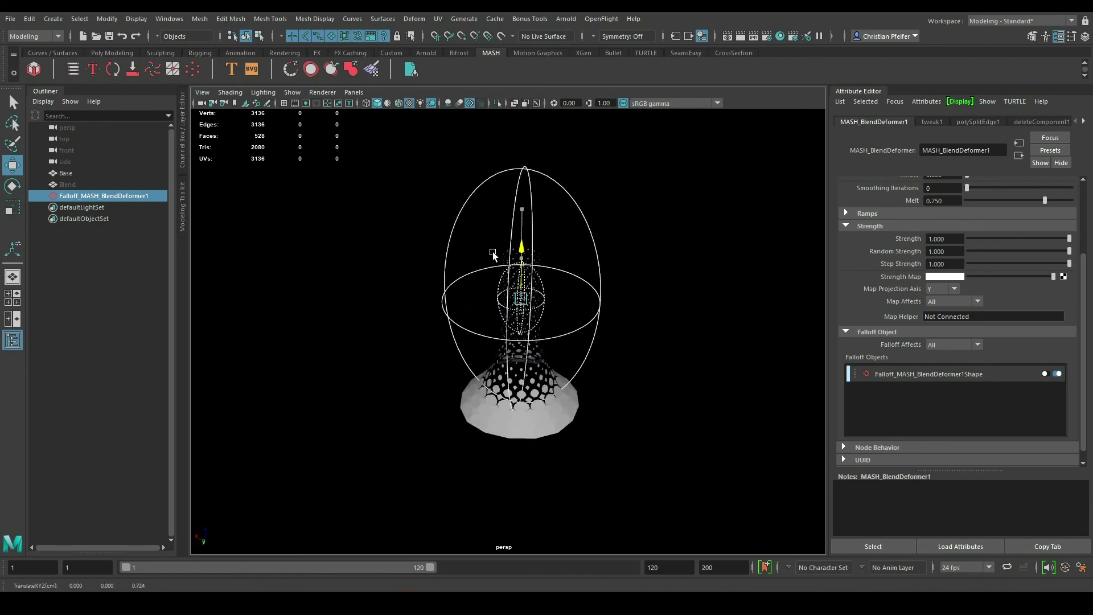
{"action": "left_click_drag", "start_coordinate": [489, 220], "coordinate": [576, 290], "text": "alt"}
{"action": "scroll", "coordinate": [576, 289], "scroll_direction": "up", "scroll_amount": 2}
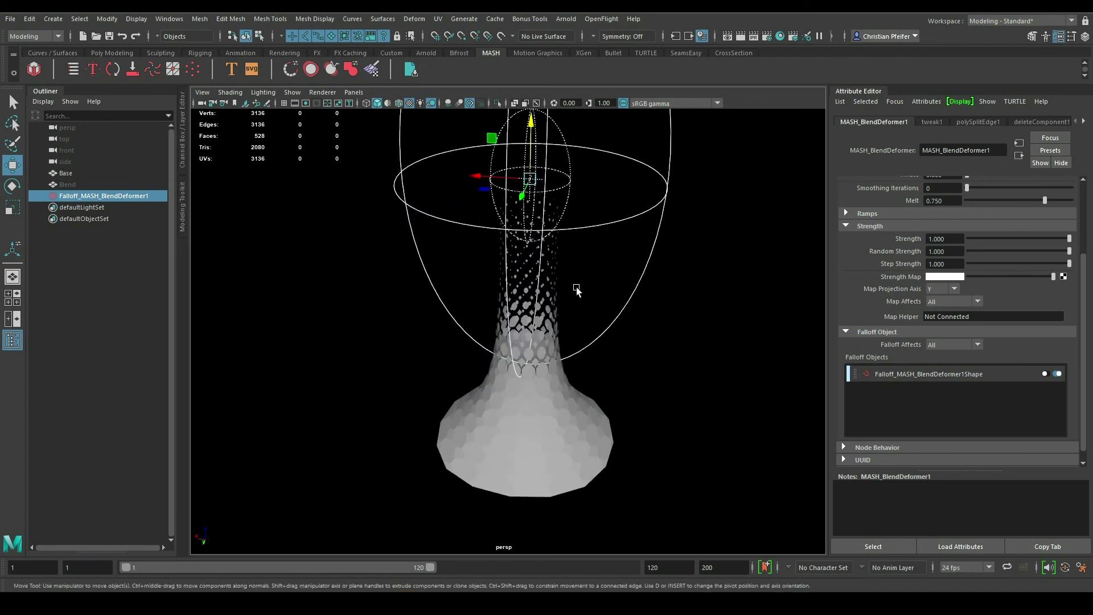